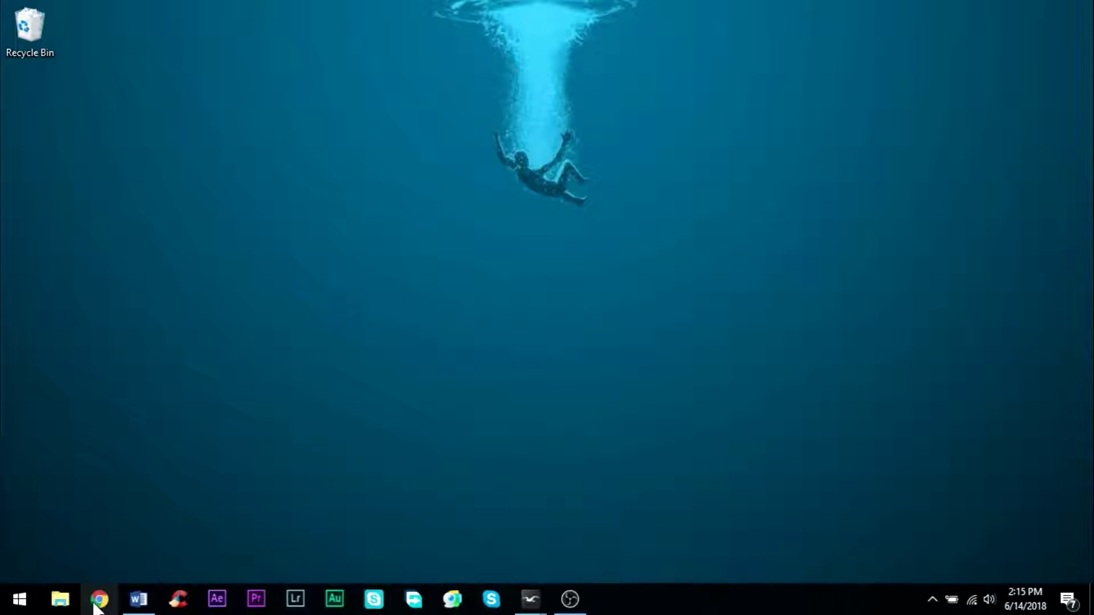
Switch to Chrome, search Google for "manycam" and open the official ManyCam website
{"action": "key", "text": "super+2"}
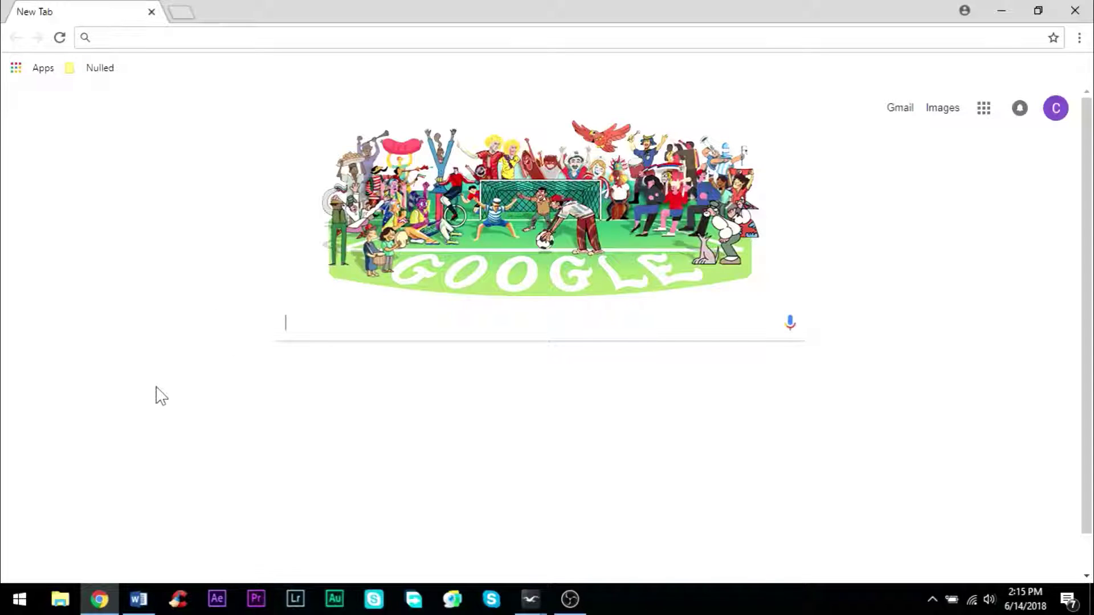
{"action": "type", "text": "manycam"}
{"action": "key", "text": "Return"}
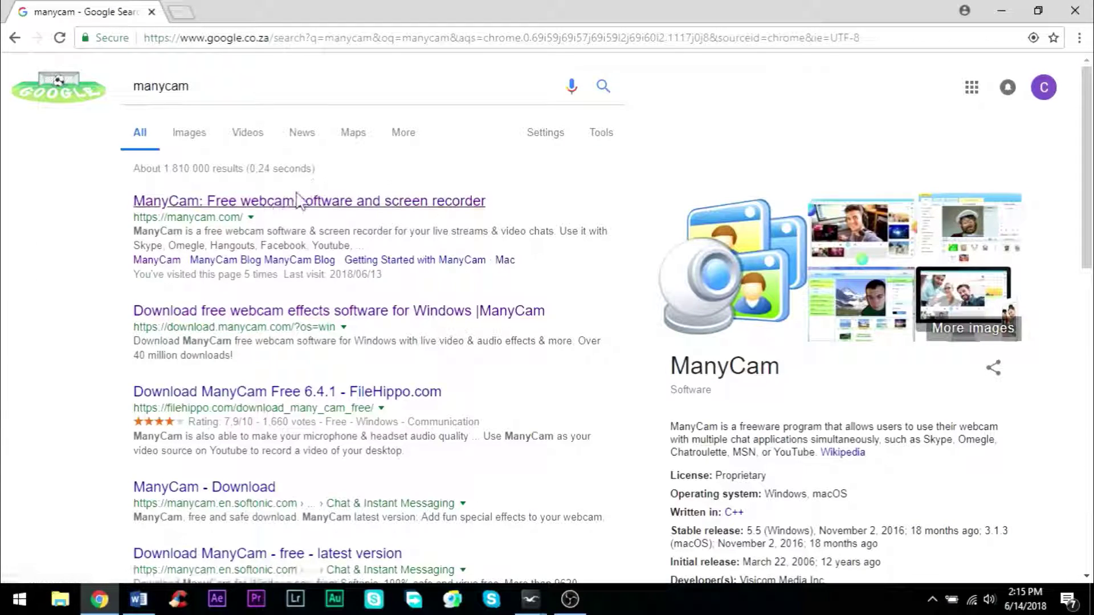
{"action": "left_click", "coordinate": [333, 208]}
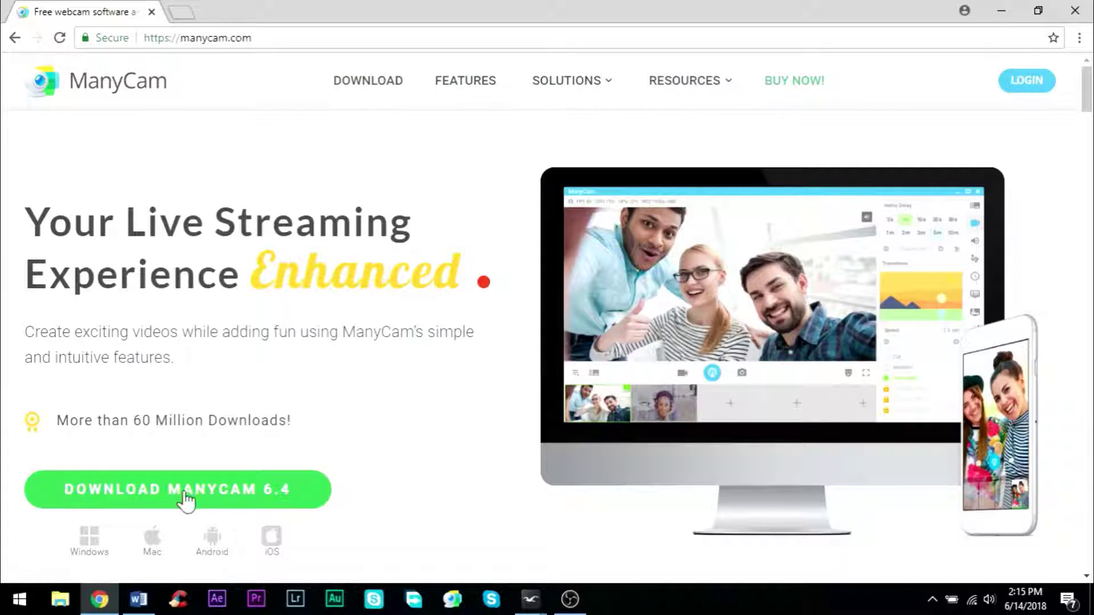
Download the Free version of ManyCam for Windows from its pricing page and minimize the browser
{"action": "scroll", "coordinate": [317, 347], "scroll_direction": "down", "scroll_amount": 2}
{"action": "left_click", "coordinate": [159, 420]}
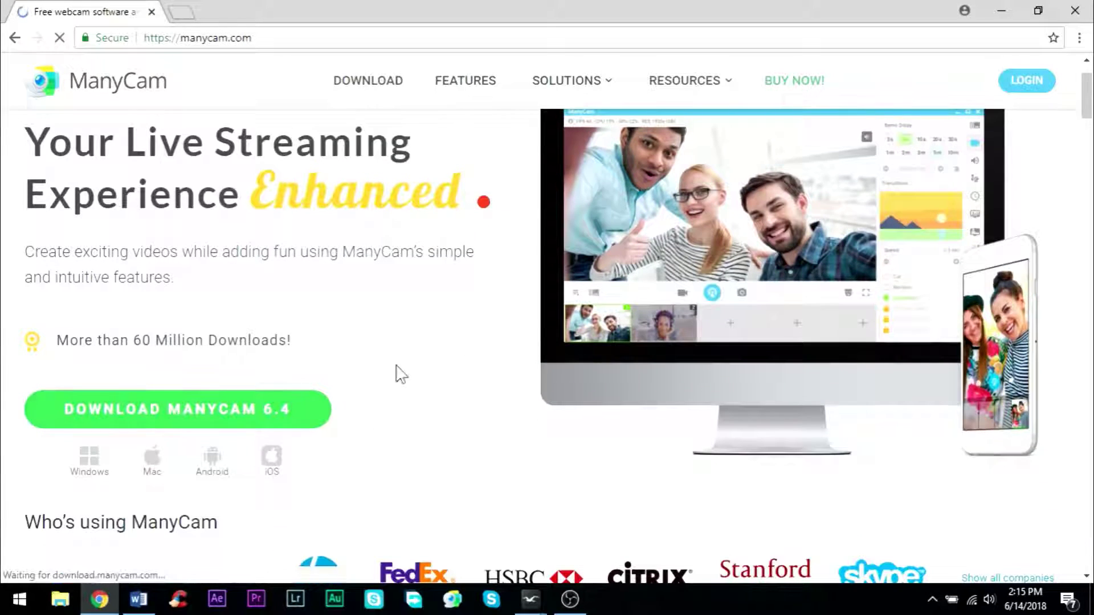
{"action": "scroll", "coordinate": [438, 336], "scroll_direction": "down", "scroll_amount": 2}
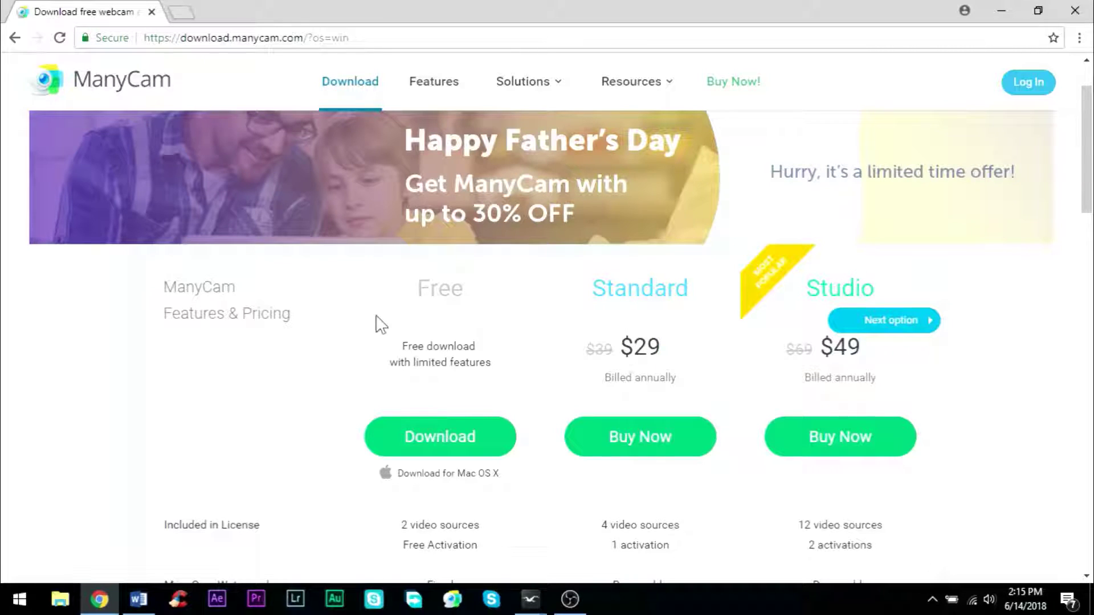
{"action": "scroll", "coordinate": [392, 325], "scroll_direction": "down", "scroll_amount": 4}
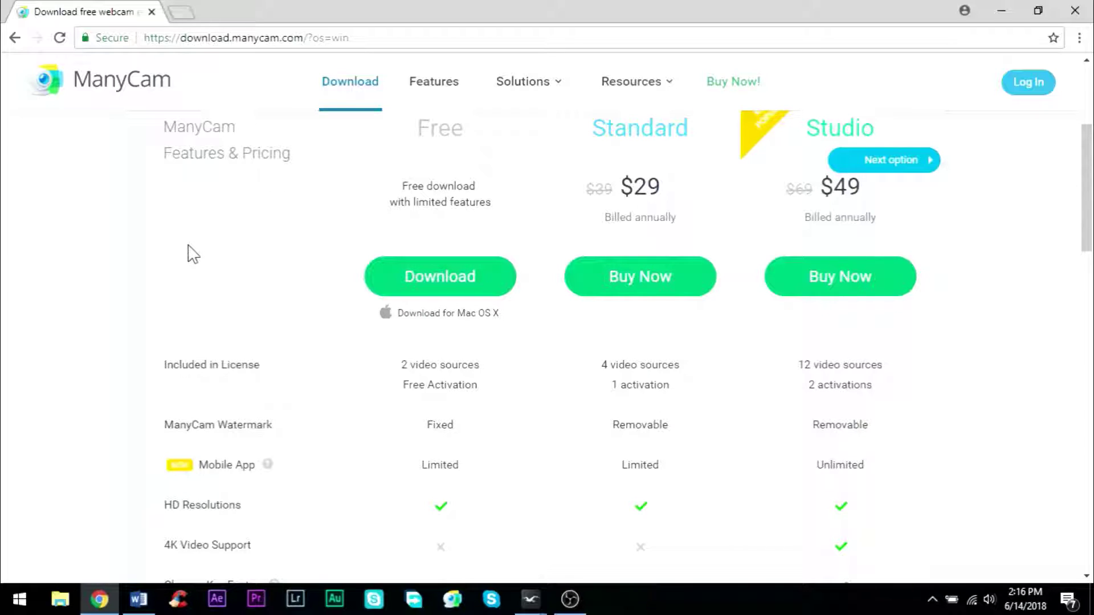
{"action": "left_click", "coordinate": [381, 294]}
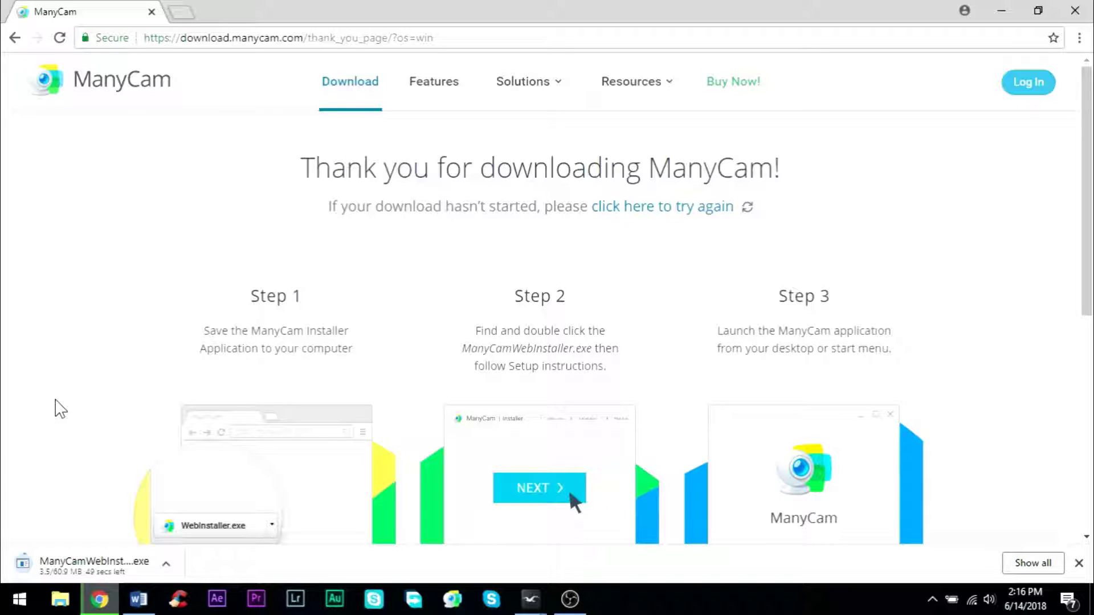
{"action": "left_click", "coordinate": [1002, 11]}
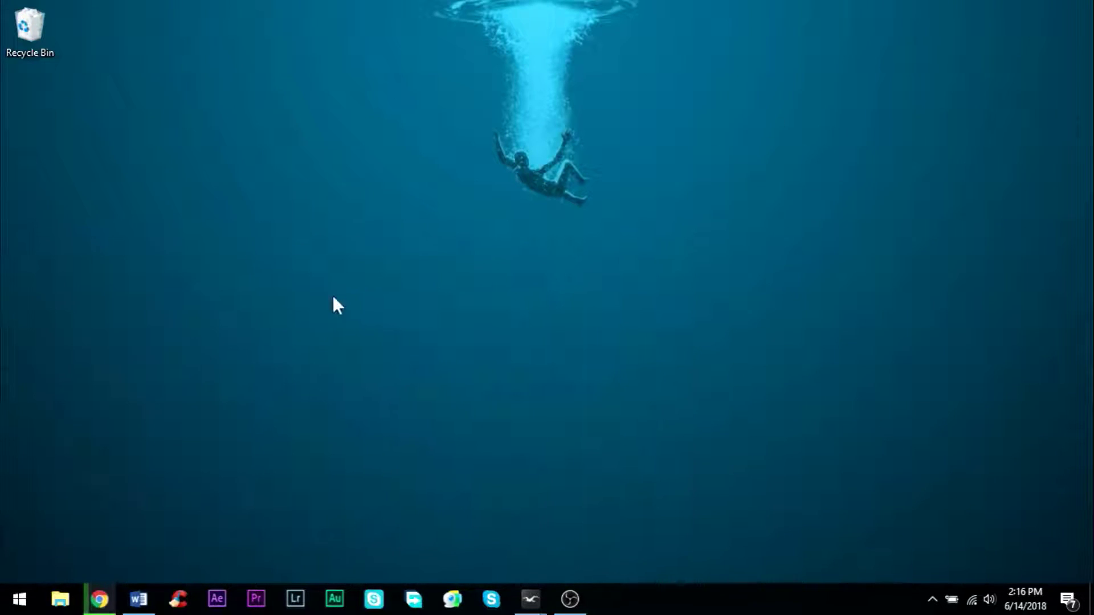
Switch to ManyCam, move its window toward the upper part of the desktop and show the video settings
{"action": "left_click", "coordinate": [451, 601]}
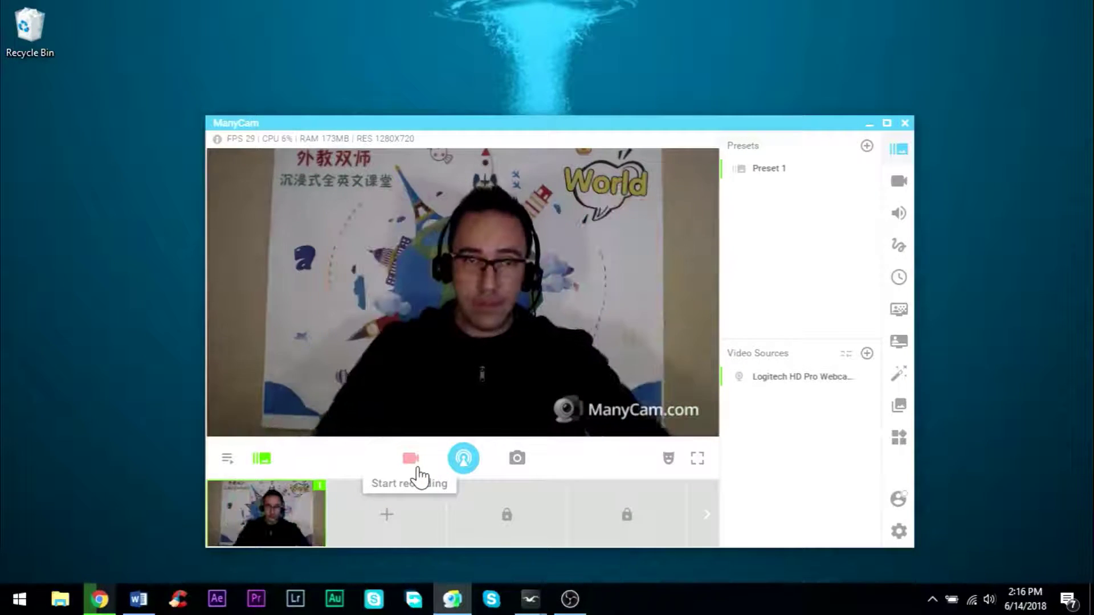
{"action": "left_click_drag", "start_coordinate": [485, 122], "coordinate": [423, 46]}
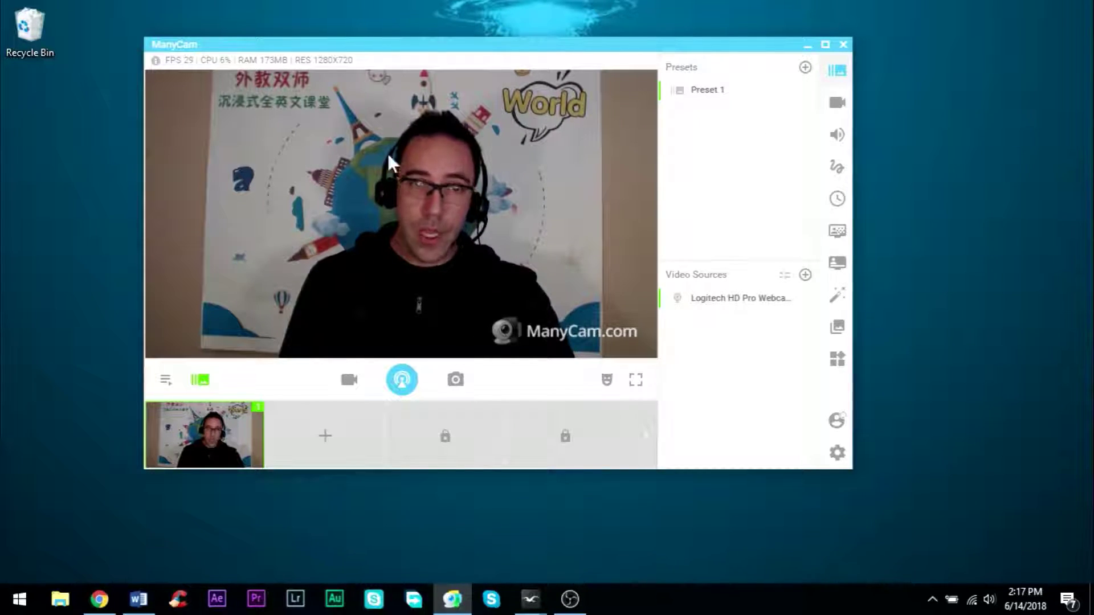
{"action": "mouse_move", "coordinate": [734, 100]}
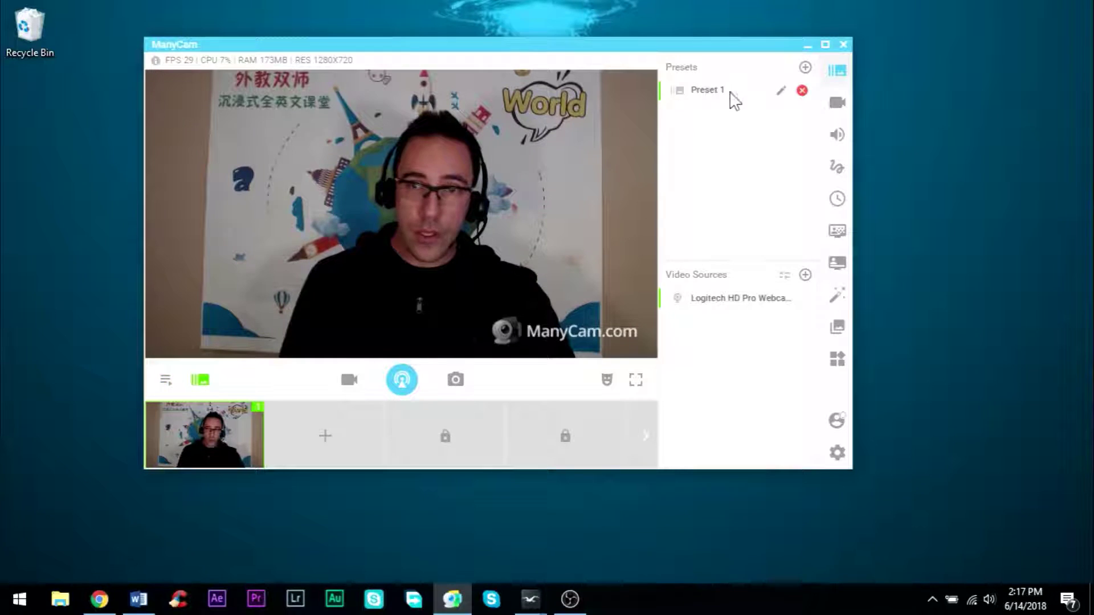
{"action": "left_click", "coordinate": [836, 105]}
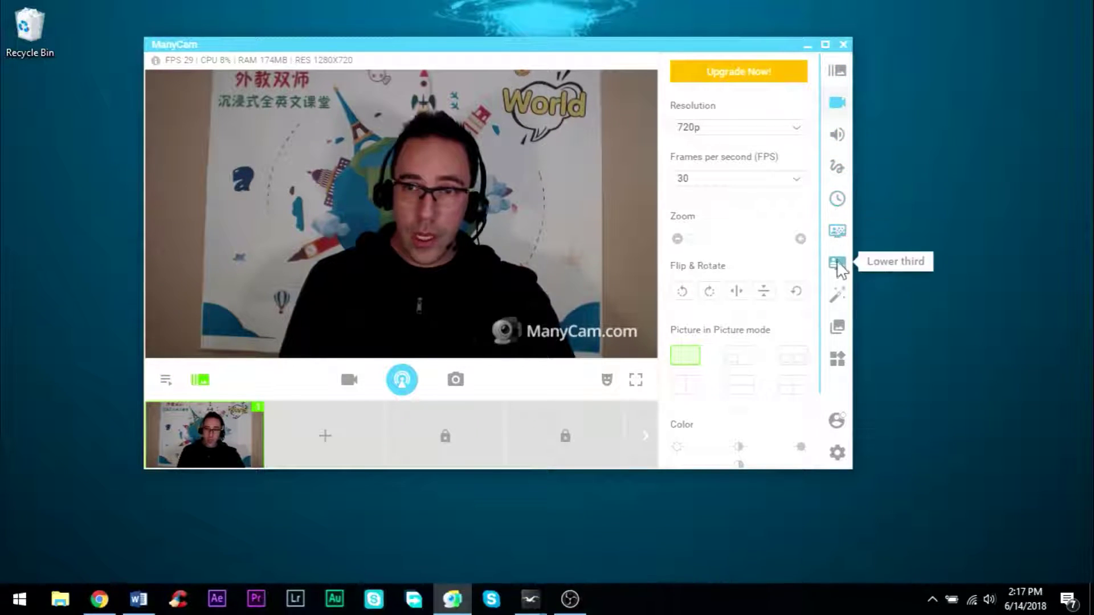
Apply the Halloween Witch effect from the Face Masks category to the webcam video
{"action": "left_click", "coordinate": [837, 298]}
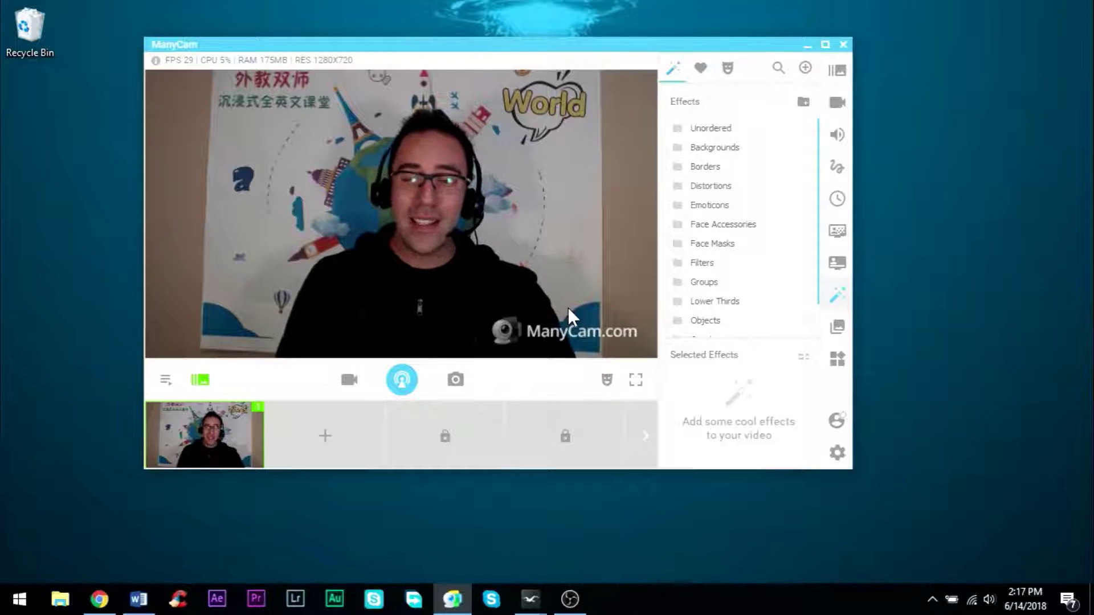
{"action": "left_click", "coordinate": [710, 245]}
{"action": "scroll", "coordinate": [661, 251], "scroll_direction": "down", "scroll_amount": 2}
{"action": "left_click", "coordinate": [761, 216]}
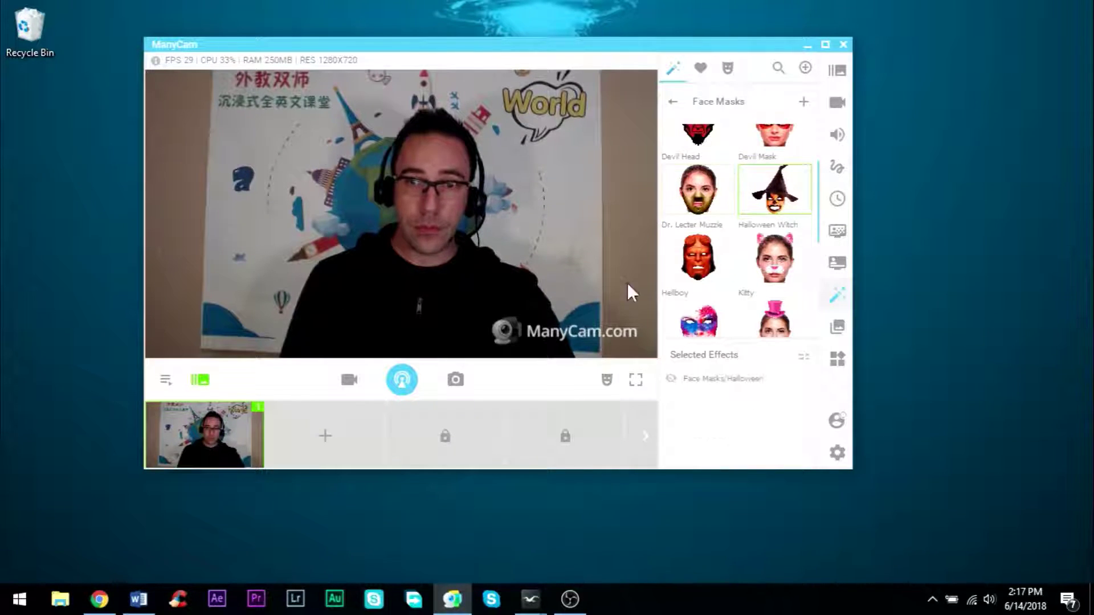
{"action": "mouse_move", "coordinate": [715, 381]}
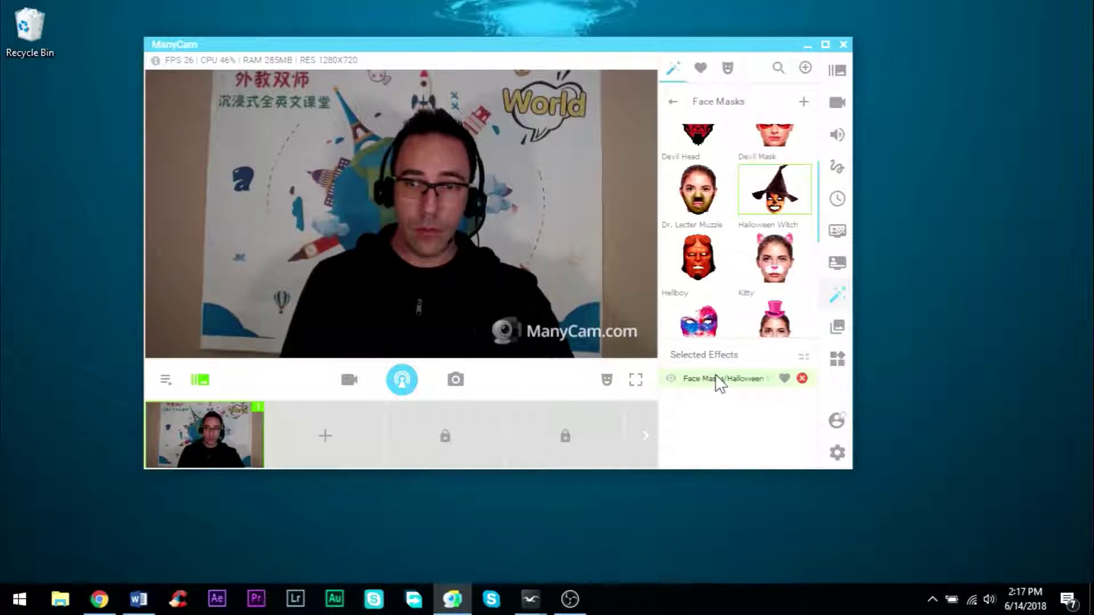
{"action": "left_click", "coordinate": [671, 379]}
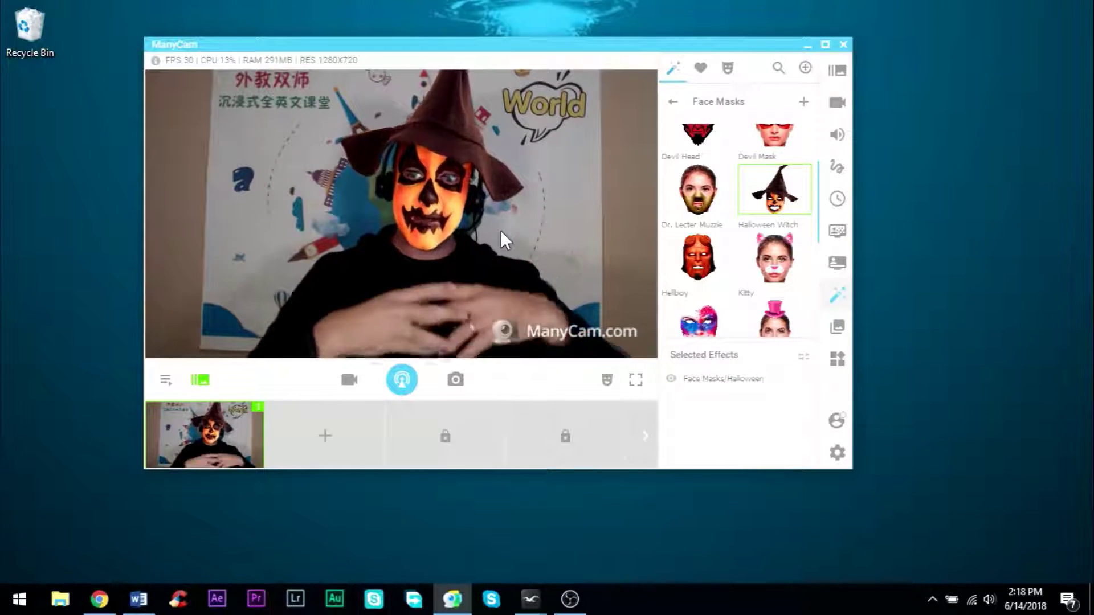
Replace the Halloween Witch face mask with the Kitty mask
{"action": "left_click", "coordinate": [774, 258]}
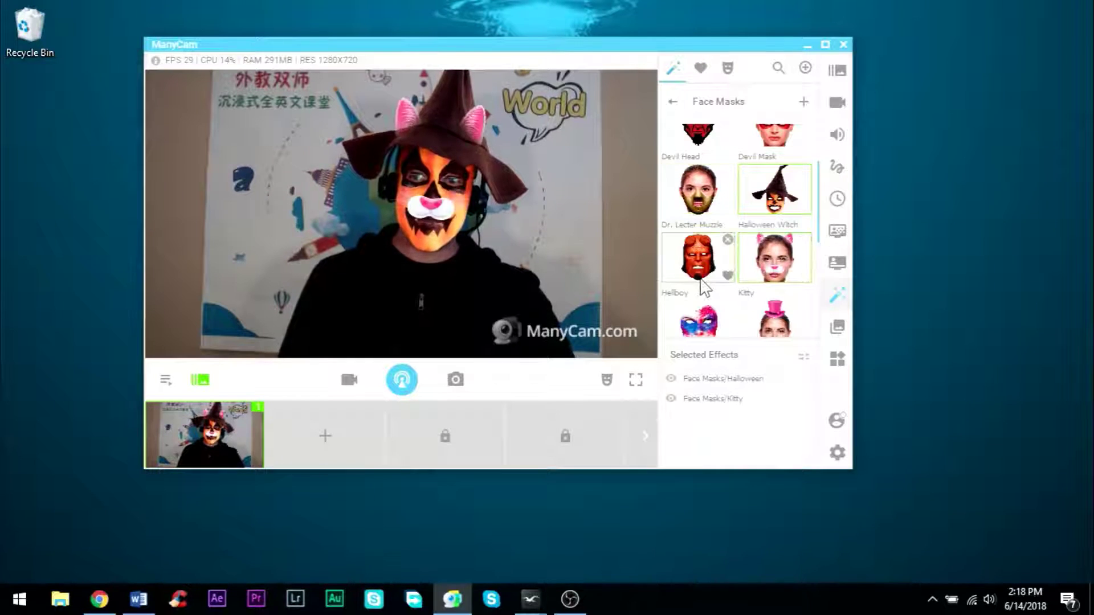
{"action": "left_click", "coordinate": [803, 172]}
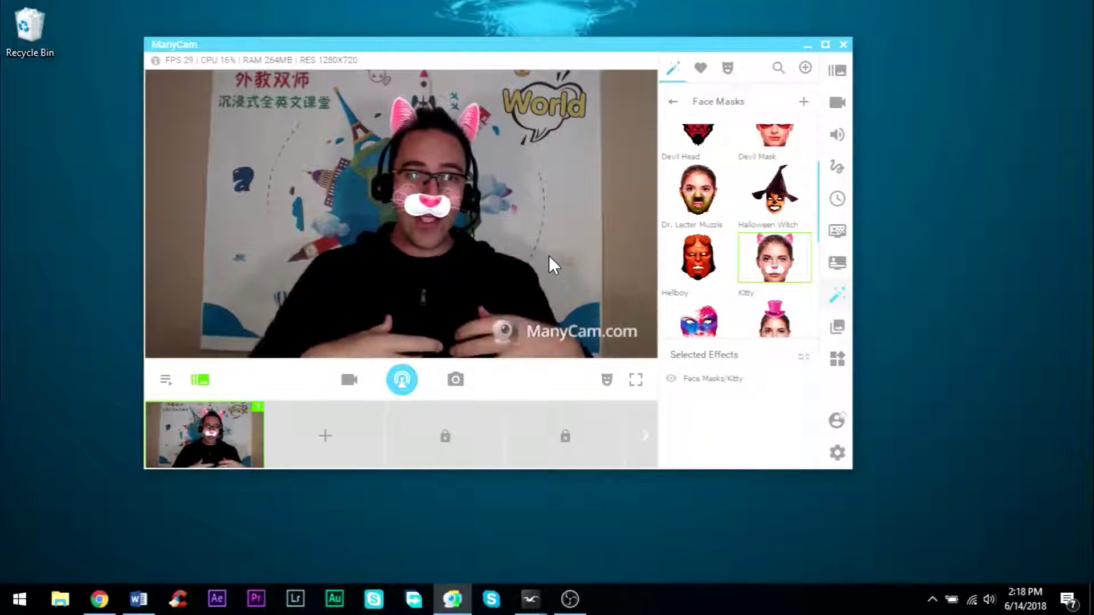
Try the Mask Art and Spider Mask effects and remove them along with the Kitty mask
{"action": "scroll", "coordinate": [694, 234], "scroll_direction": "down", "scroll_amount": 2}
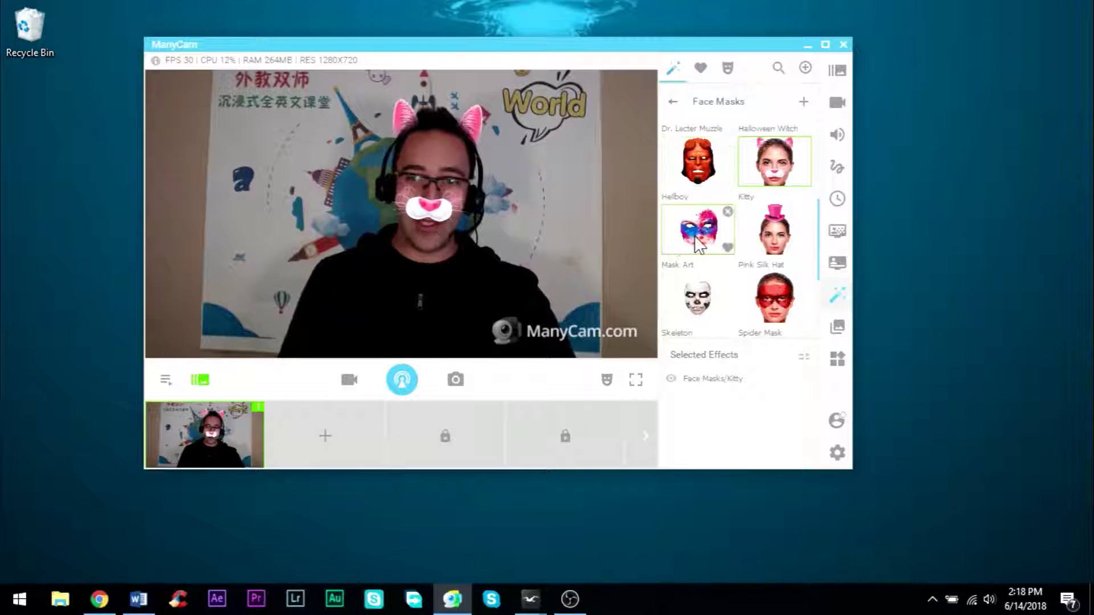
{"action": "left_click", "coordinate": [694, 234]}
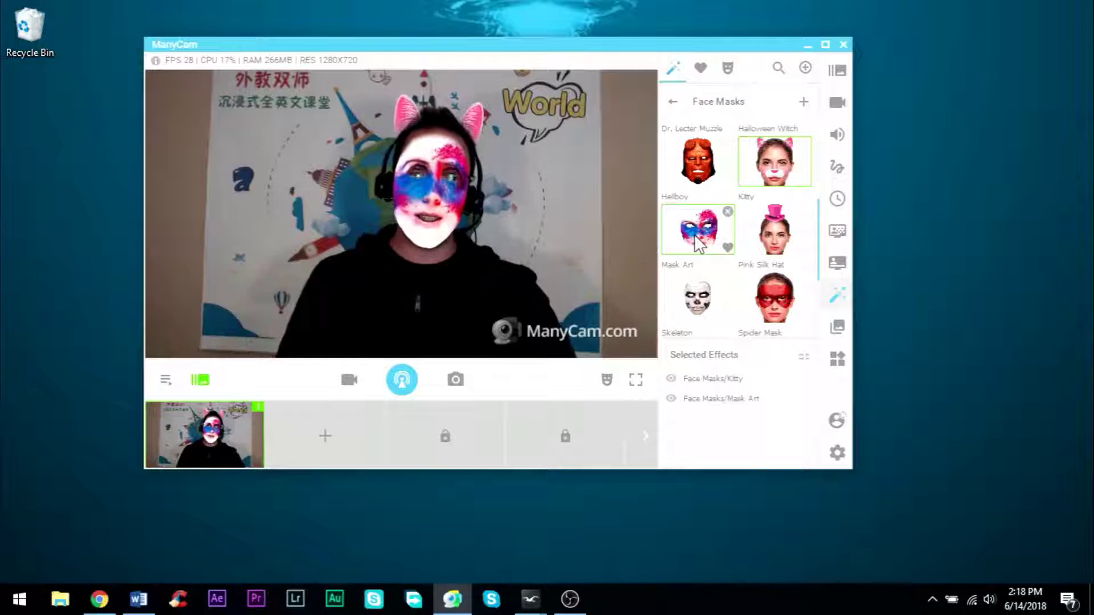
{"action": "left_click", "coordinate": [694, 234]}
{"action": "left_click", "coordinate": [774, 162]}
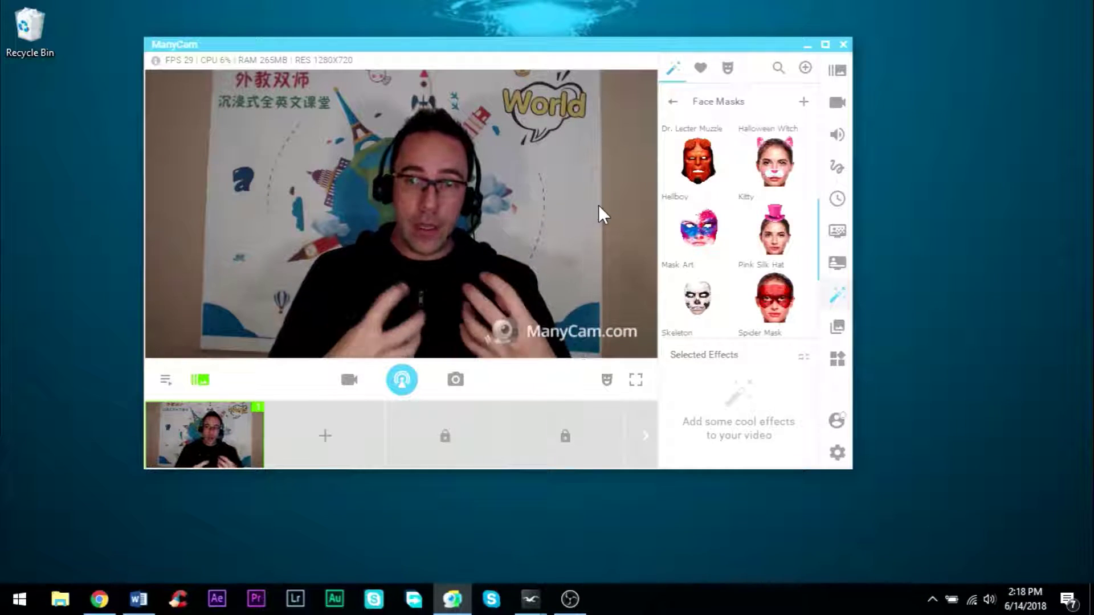
{"action": "left_click", "coordinate": [770, 300]}
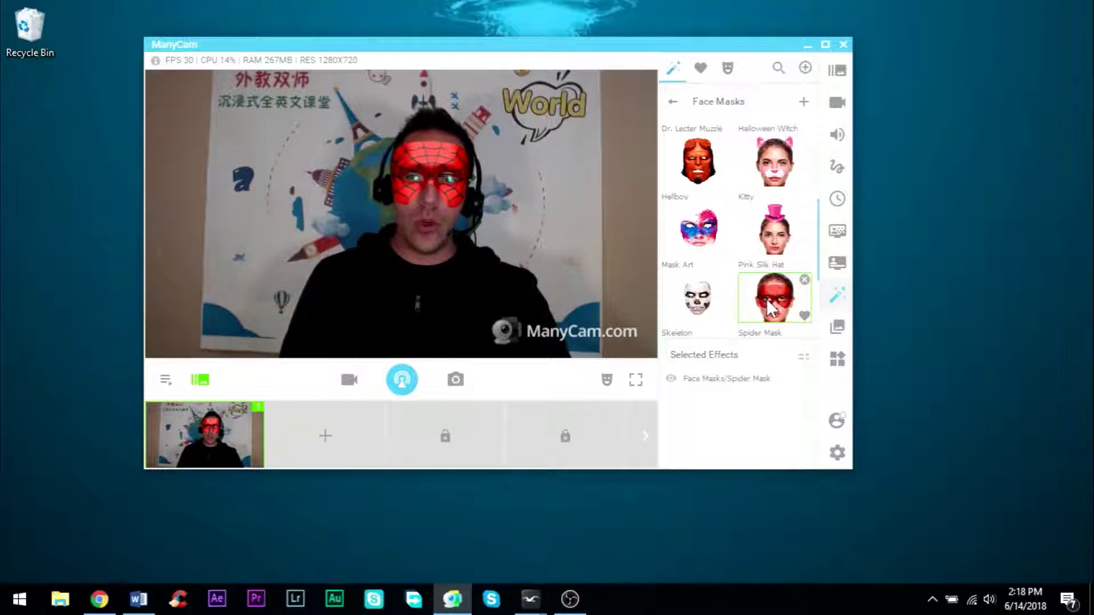
{"action": "left_click", "coordinate": [768, 302]}
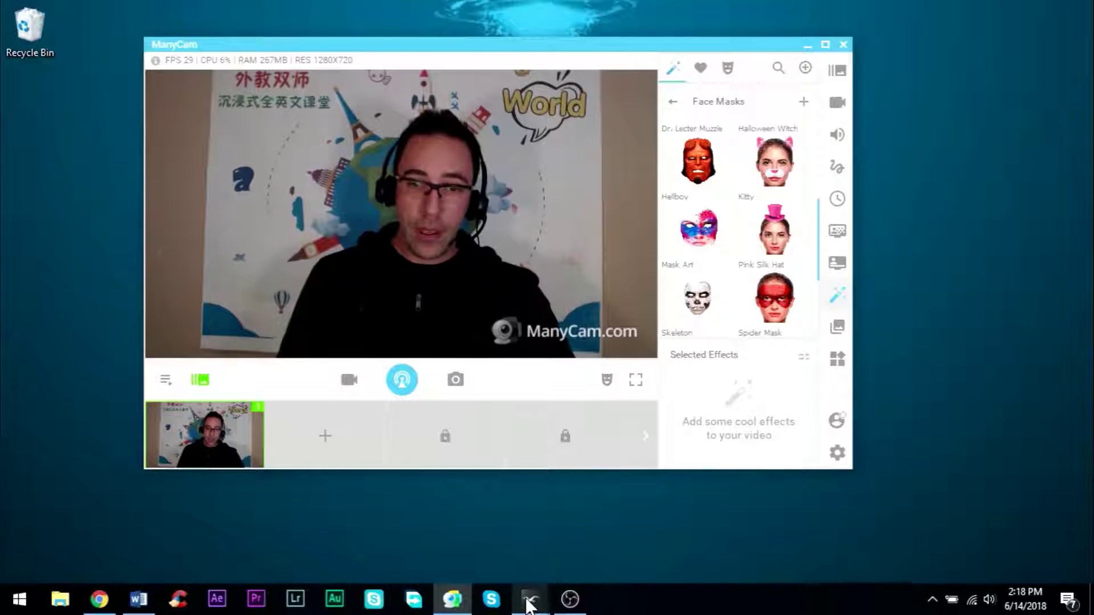
Switch to the Blackboard Editor classroom and enlarge the teacher's webcam video on the blackboard
{"action": "mouse_move", "coordinate": [529, 605]}
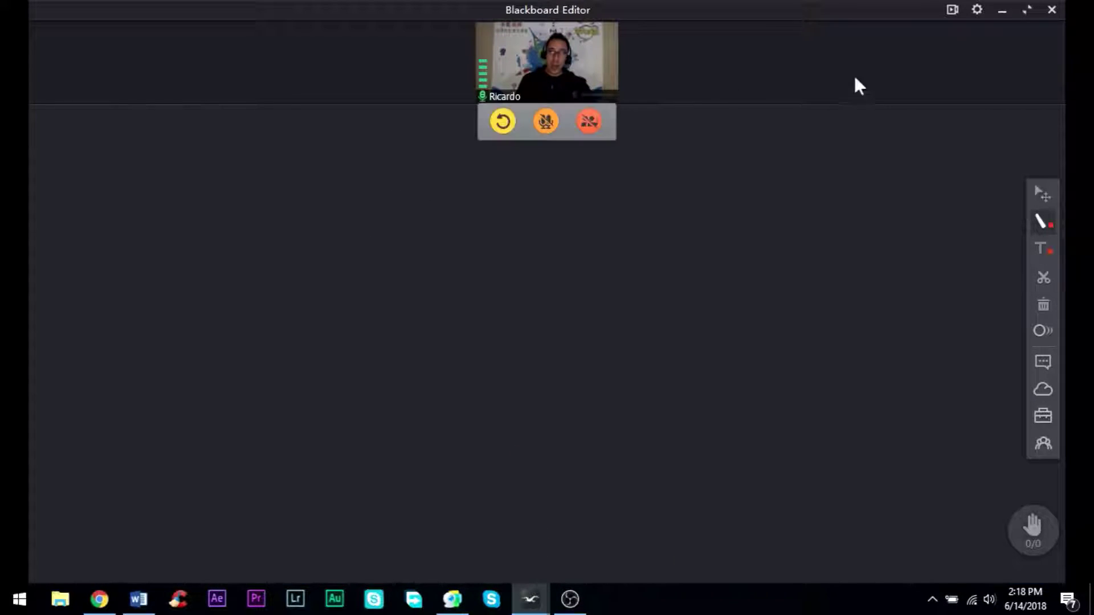
{"action": "double_click", "coordinate": [606, 38]}
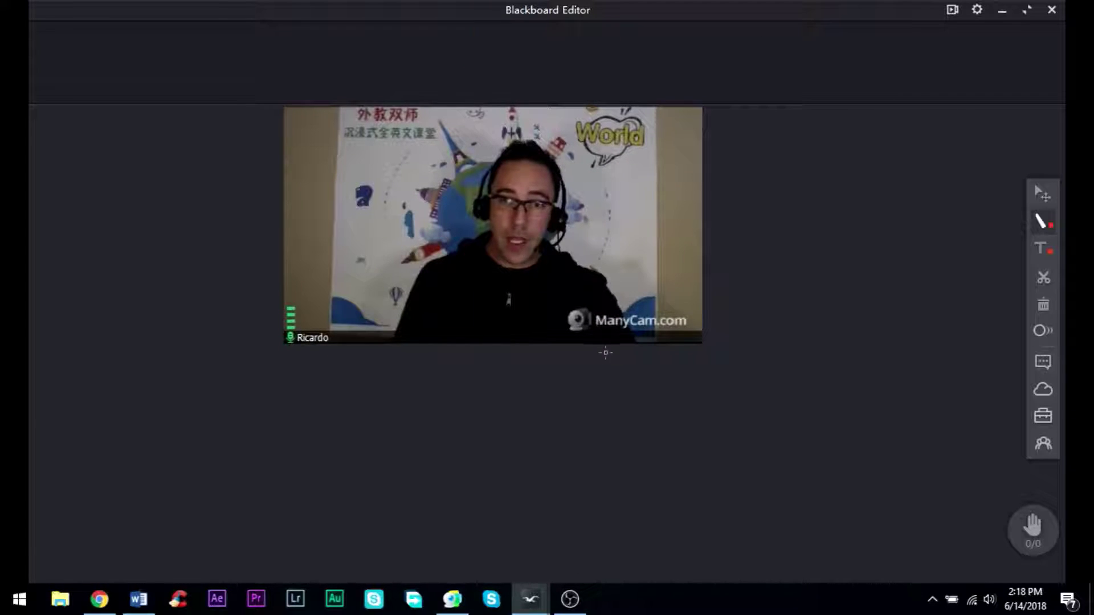
{"action": "mouse_move", "coordinate": [574, 331]}
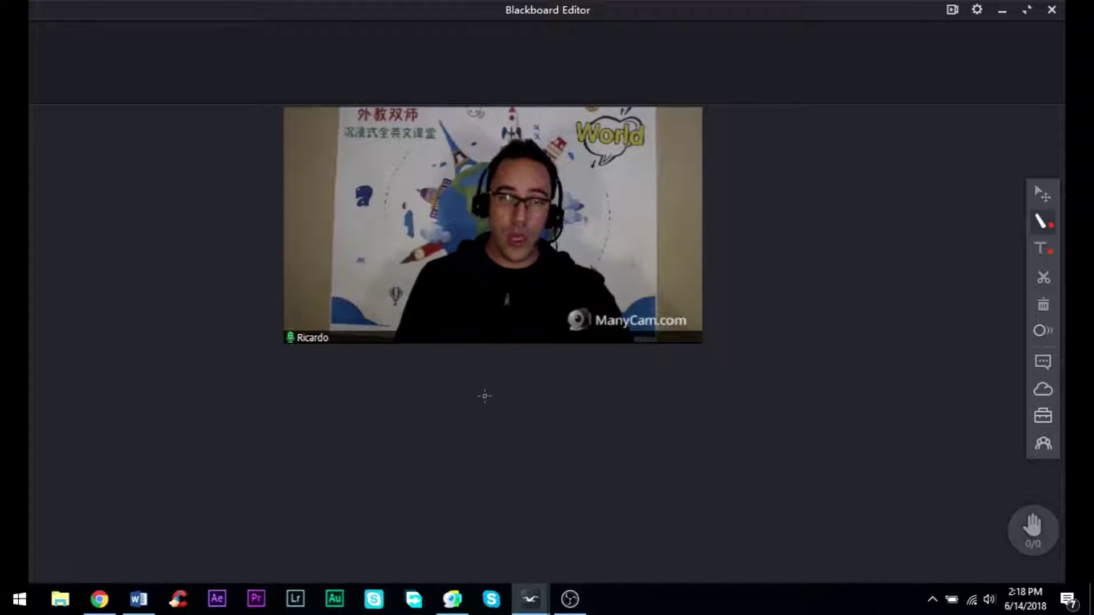
{"action": "mouse_move", "coordinate": [665, 286]}
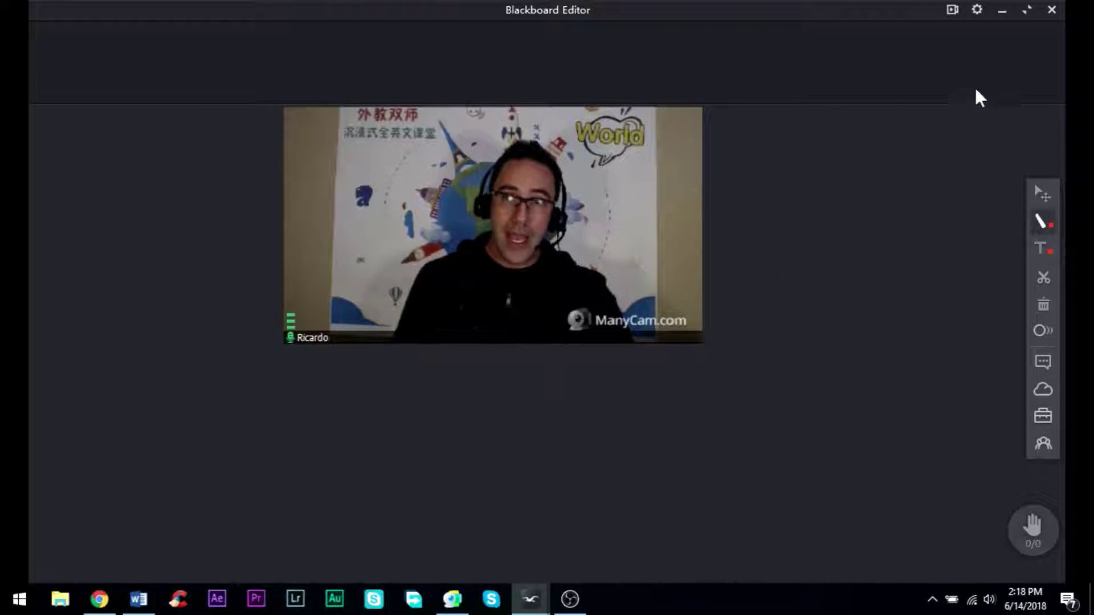
Choose ManyCam Virtual Webcam as the classroom camera and close the settings
{"action": "left_click", "coordinate": [974, 15]}
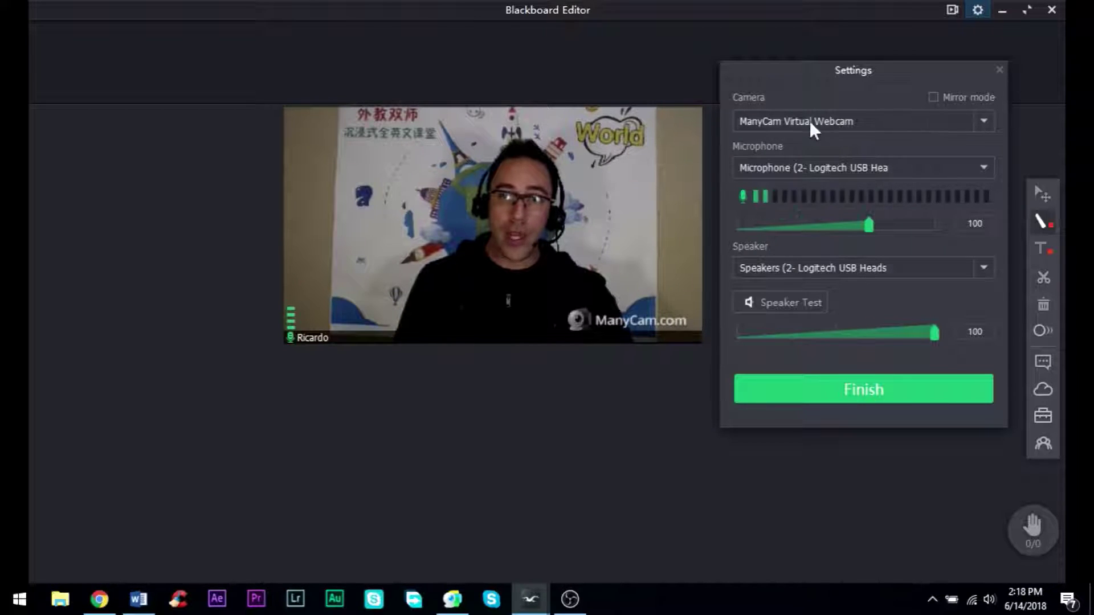
{"action": "left_click", "coordinate": [975, 119]}
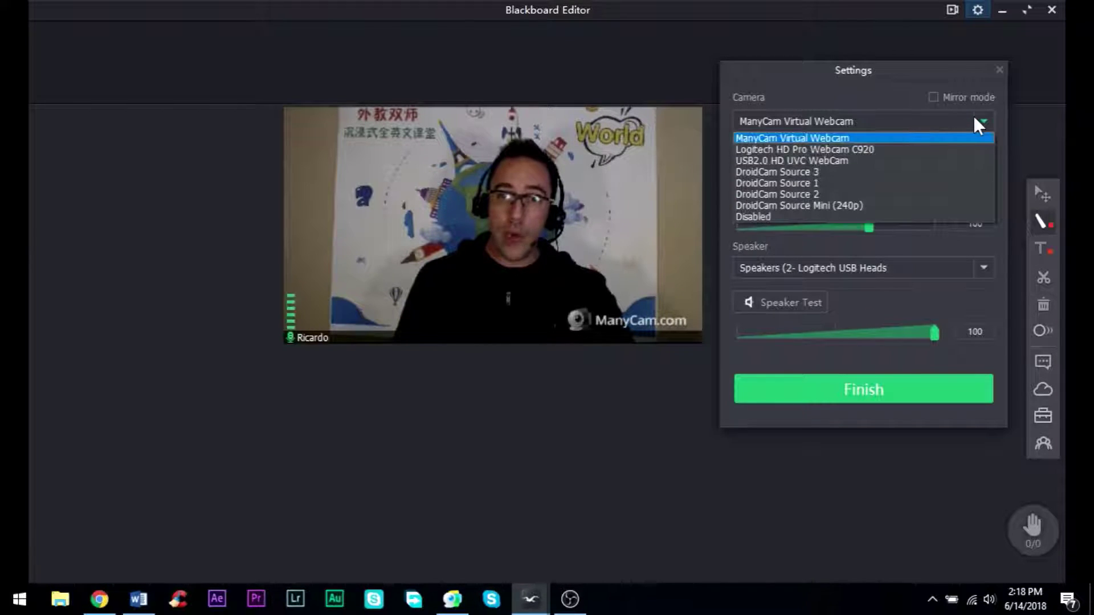
{"action": "left_click", "coordinate": [744, 137]}
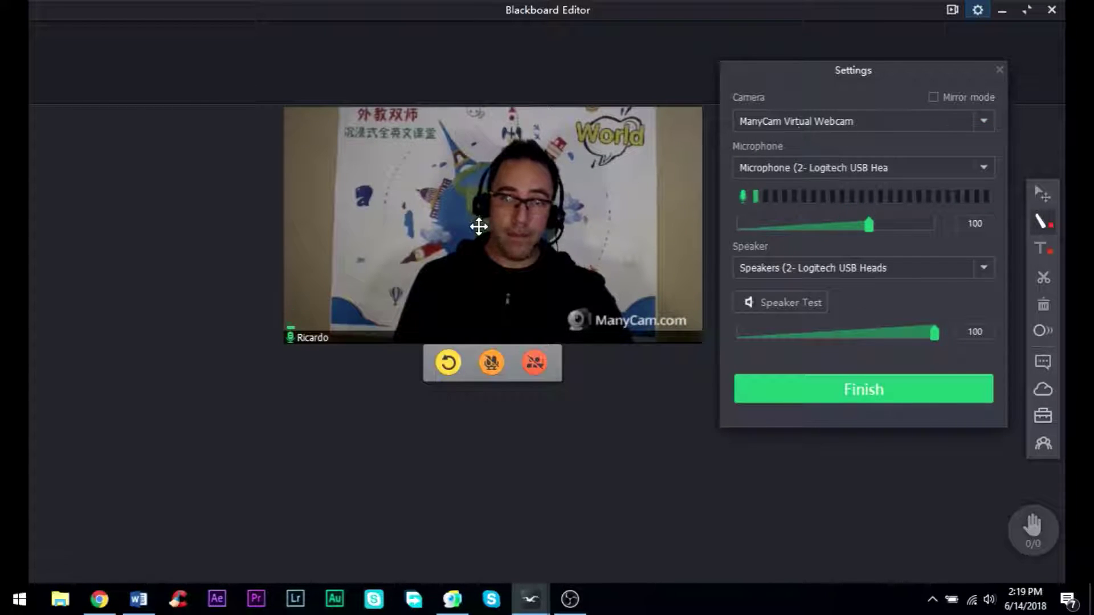
{"action": "left_click", "coordinate": [1000, 71]}
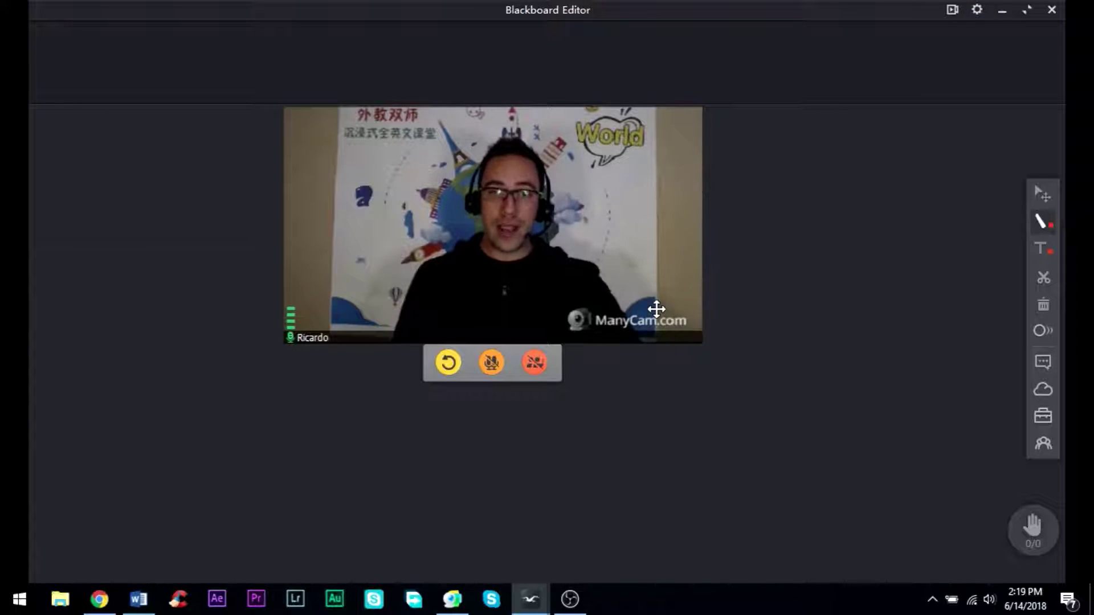
Move the webcam video to the blackboard's right side and place the ManyCam window to the left of it
{"action": "left_click_drag", "start_coordinate": [512, 180], "coordinate": [686, 200]}
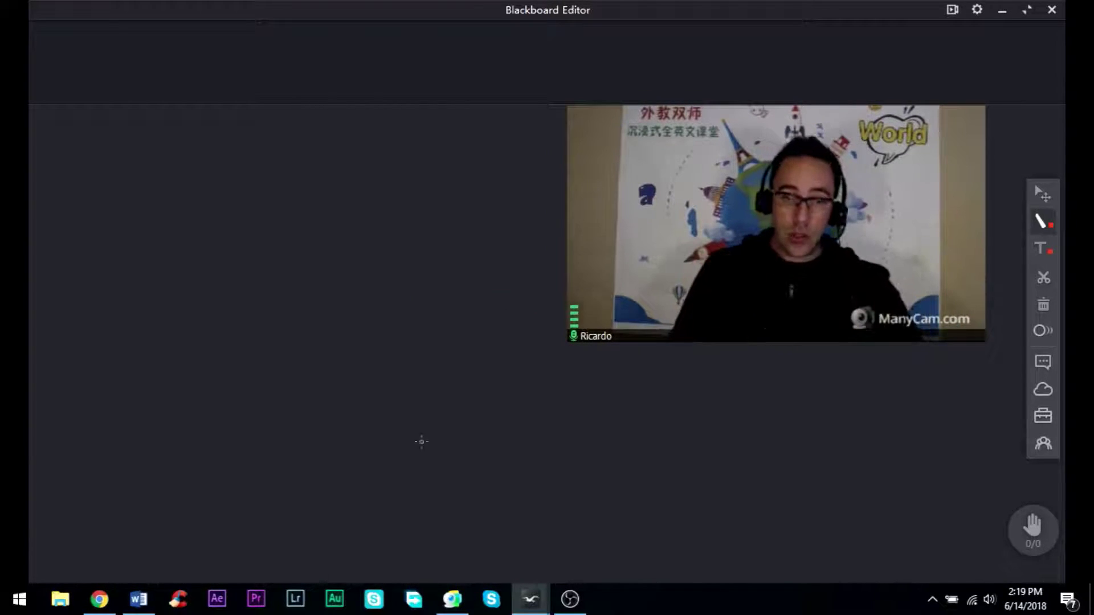
{"action": "left_click", "coordinate": [453, 599]}
{"action": "left_click_drag", "start_coordinate": [544, 50], "coordinate": [372, 148]}
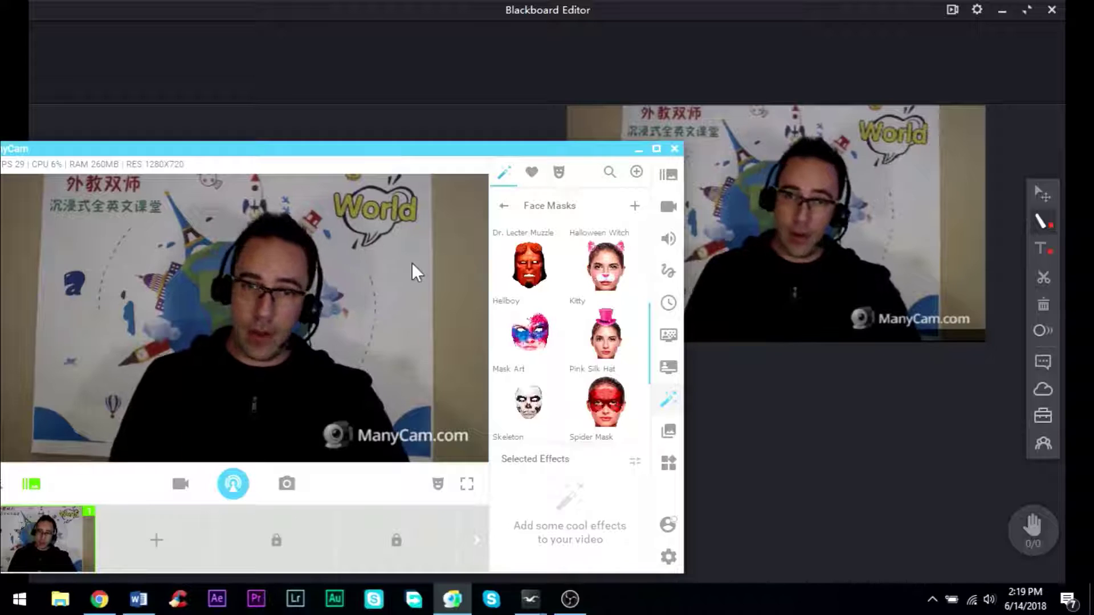
Apply the Strict Silk Hat face mask to the webcam video, then hide the effect
{"action": "scroll", "coordinate": [544, 330], "scroll_direction": "down", "scroll_amount": 3}
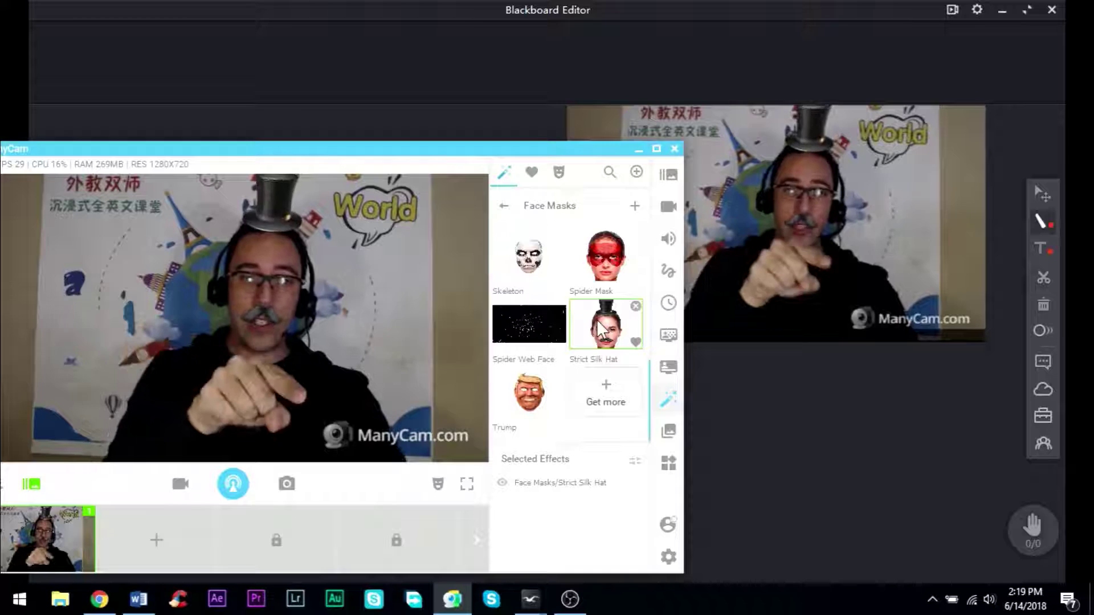
{"action": "left_click", "coordinate": [502, 484]}
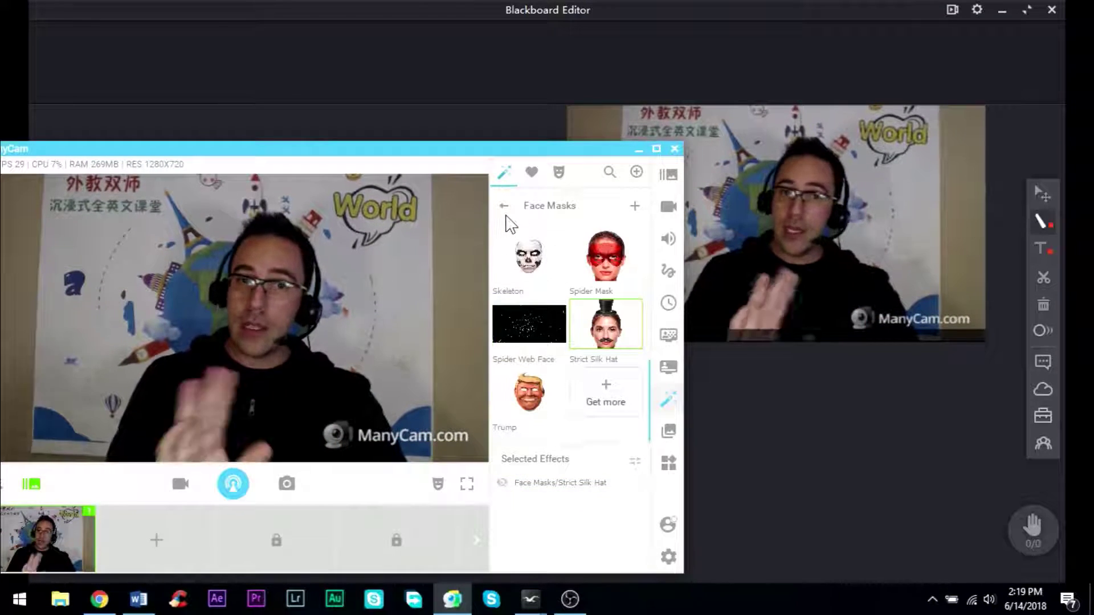
Try the Flags, Daisies and BirthdayFlags borders on the ManyCam webcam video and remove them again
{"action": "left_click_drag", "start_coordinate": [507, 149], "coordinate": [734, 102]}
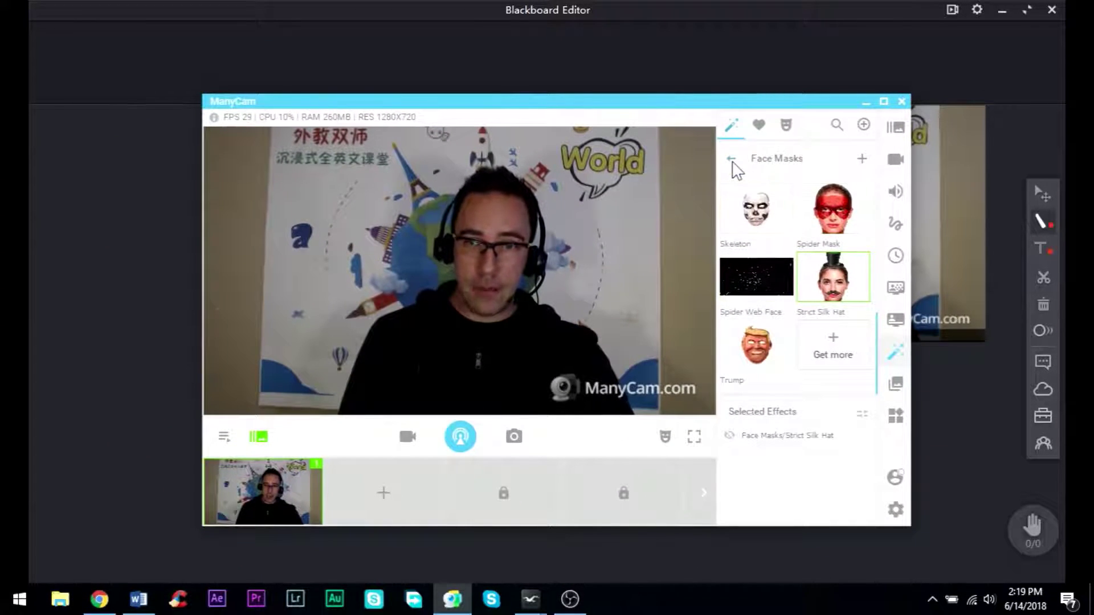
{"action": "left_click", "coordinate": [731, 160]}
{"action": "left_click", "coordinate": [747, 224]}
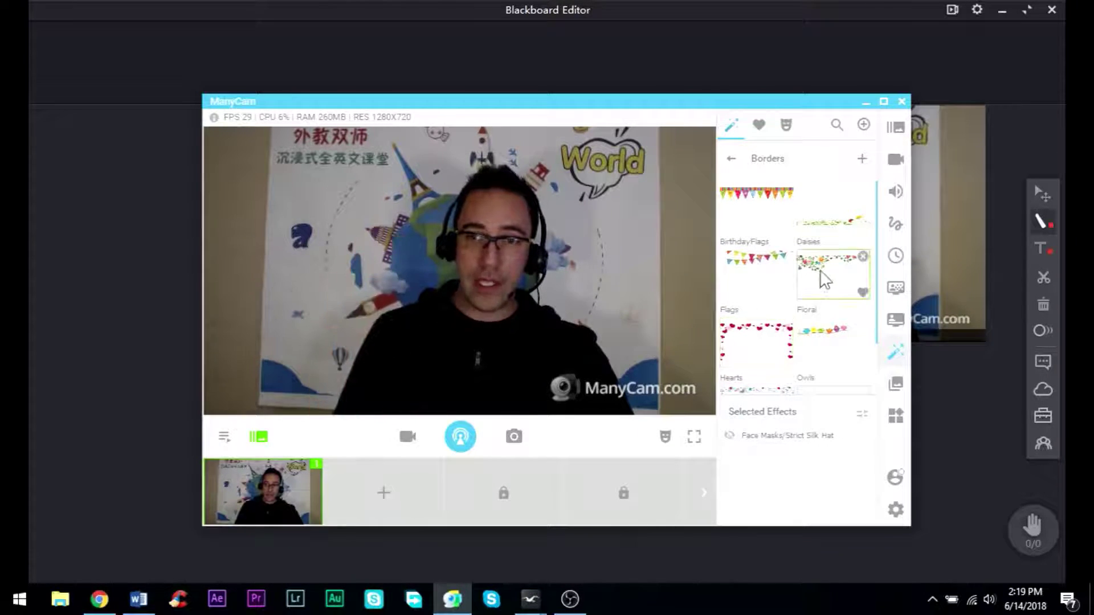
{"action": "left_click", "coordinate": [772, 268]}
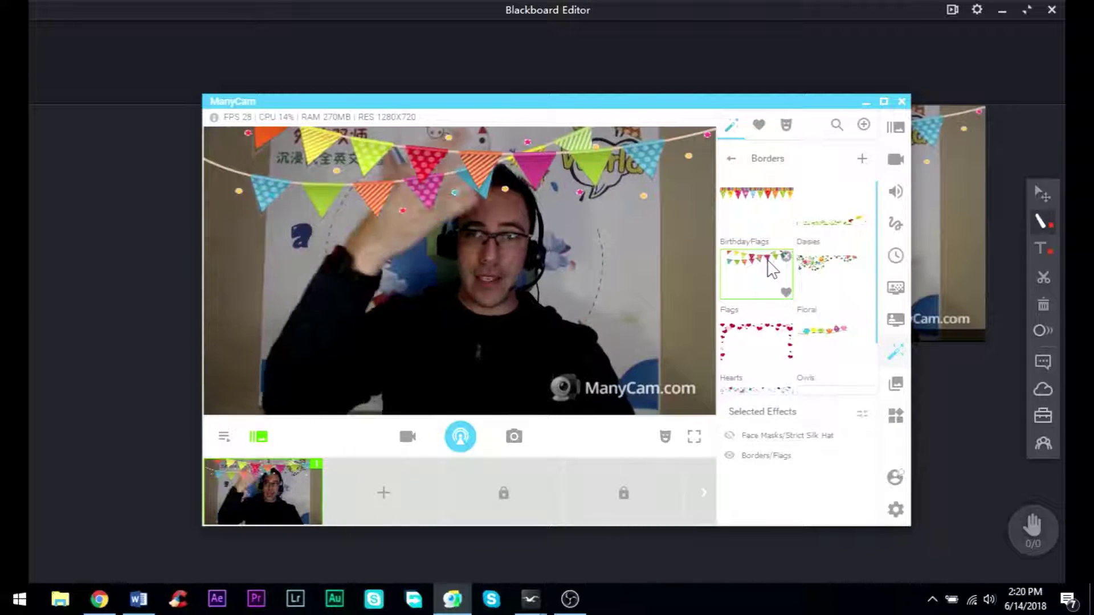
{"action": "left_click", "coordinate": [820, 221]}
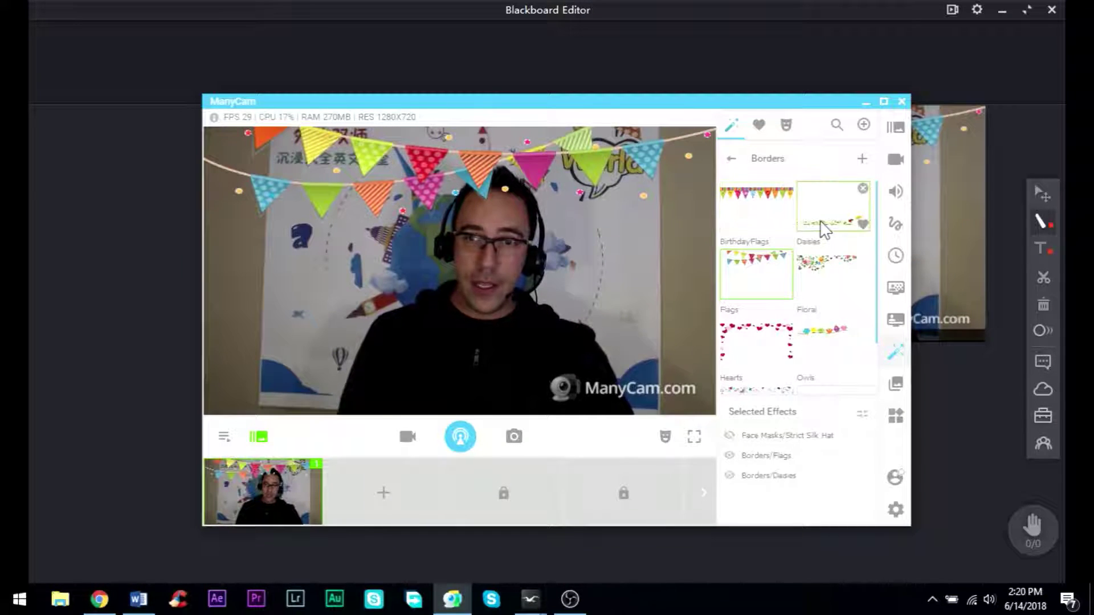
{"action": "left_click", "coordinate": [819, 219]}
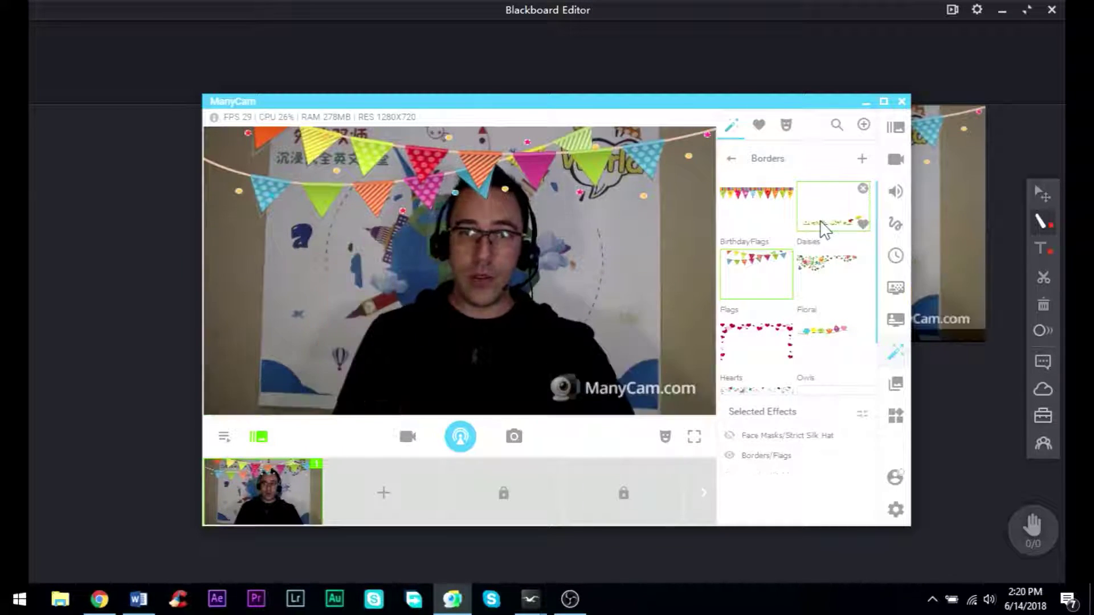
{"action": "left_click", "coordinate": [750, 227]}
{"action": "left_click", "coordinate": [757, 230]}
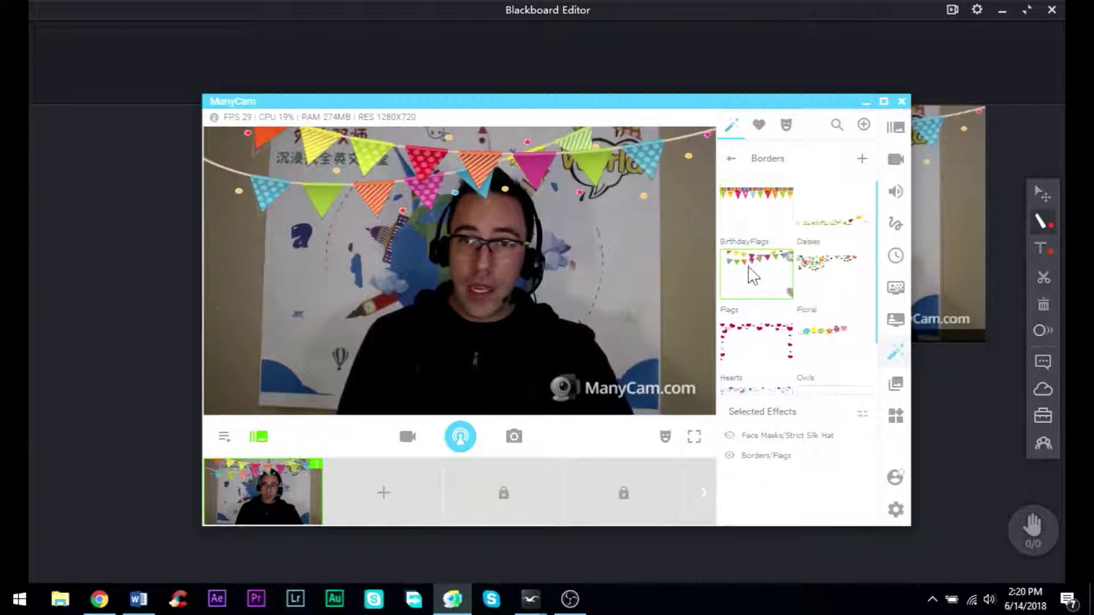
{"action": "left_click", "coordinate": [761, 269]}
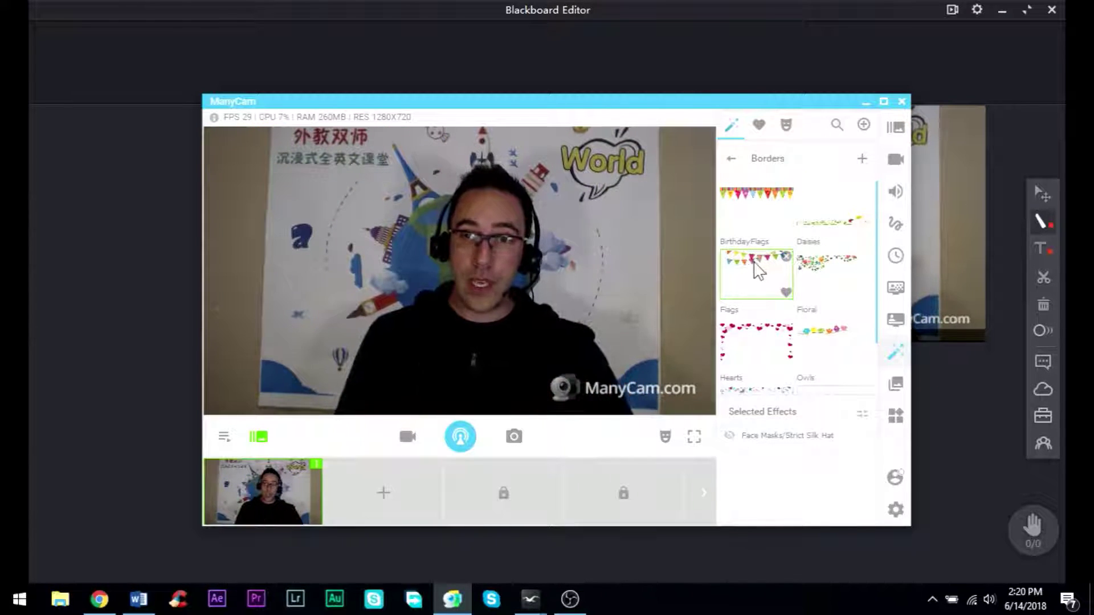
Try the Stars and Hearts borders on the webcam video, then remove both
{"action": "scroll", "coordinate": [764, 296], "scroll_direction": "down", "scroll_amount": 2}
{"action": "left_click", "coordinate": [766, 363]}
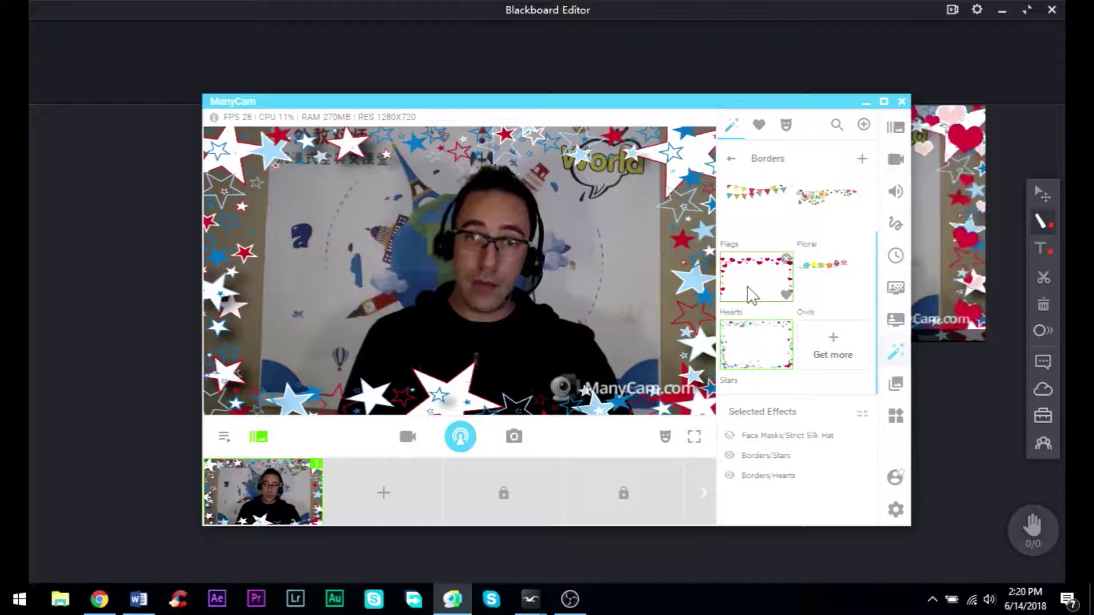
{"action": "left_click", "coordinate": [752, 291]}
{"action": "left_click", "coordinate": [741, 349]}
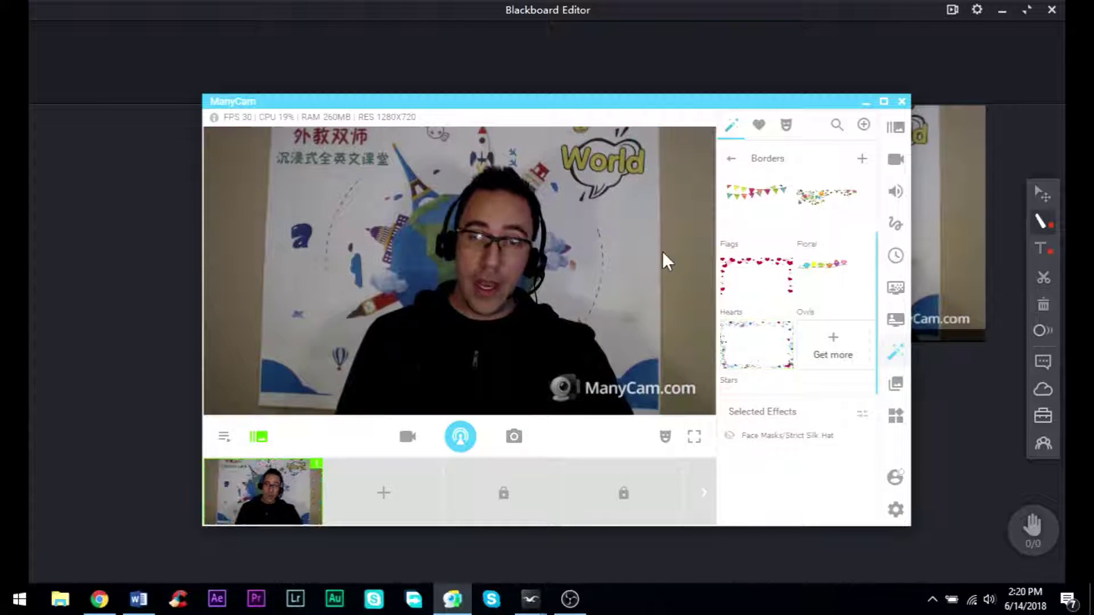
{"action": "left_click", "coordinate": [737, 357]}
{"action": "left_click", "coordinate": [737, 357]}
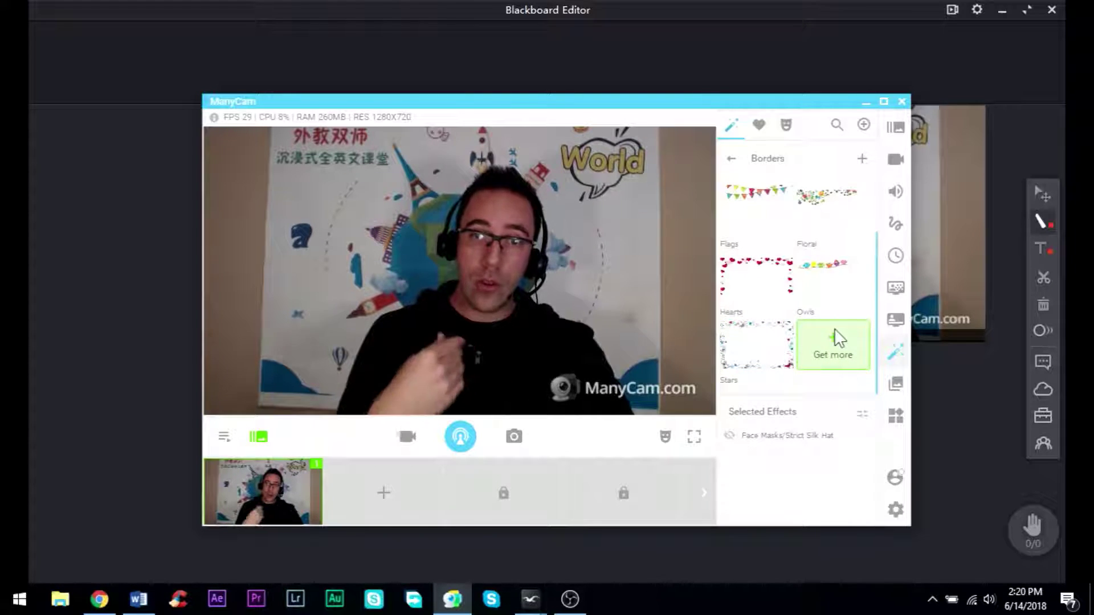
{"action": "scroll", "coordinate": [832, 331], "scroll_direction": "up", "scroll_amount": 1}
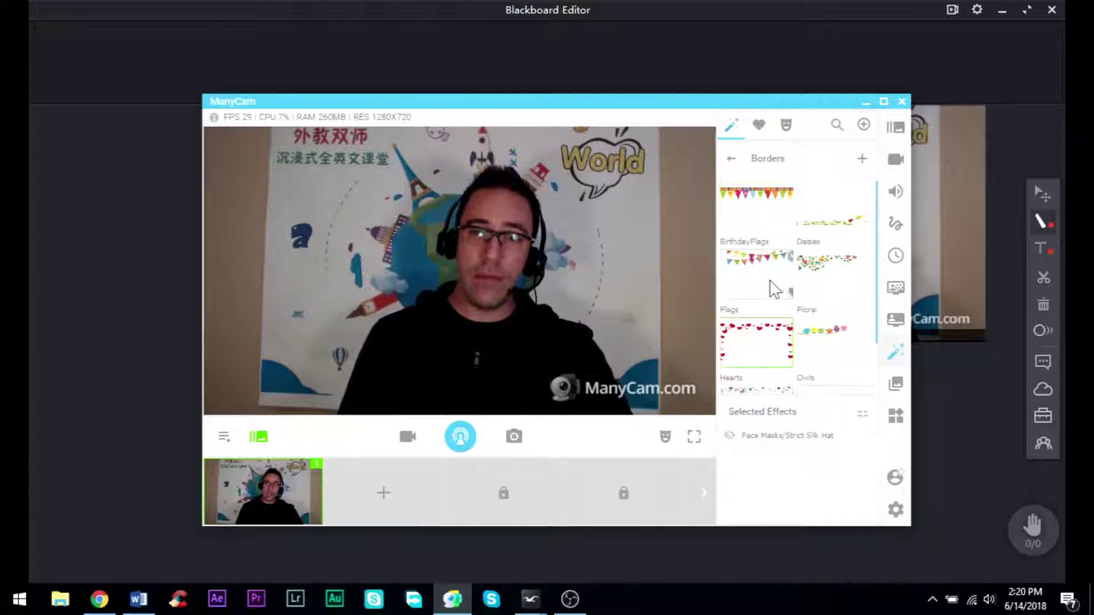
{"action": "scroll", "coordinate": [764, 271], "scroll_direction": "down", "scroll_amount": 1}
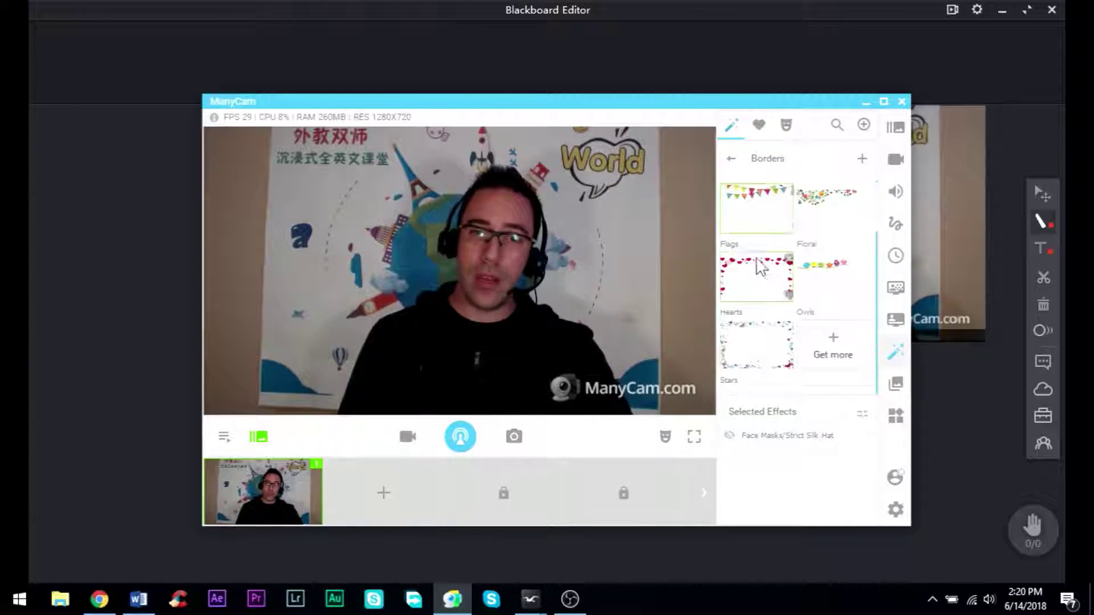
Try the StuckOutTongue and Cry emoticons on the webcam video, removing each one after its preview
{"action": "left_click", "coordinate": [731, 158]}
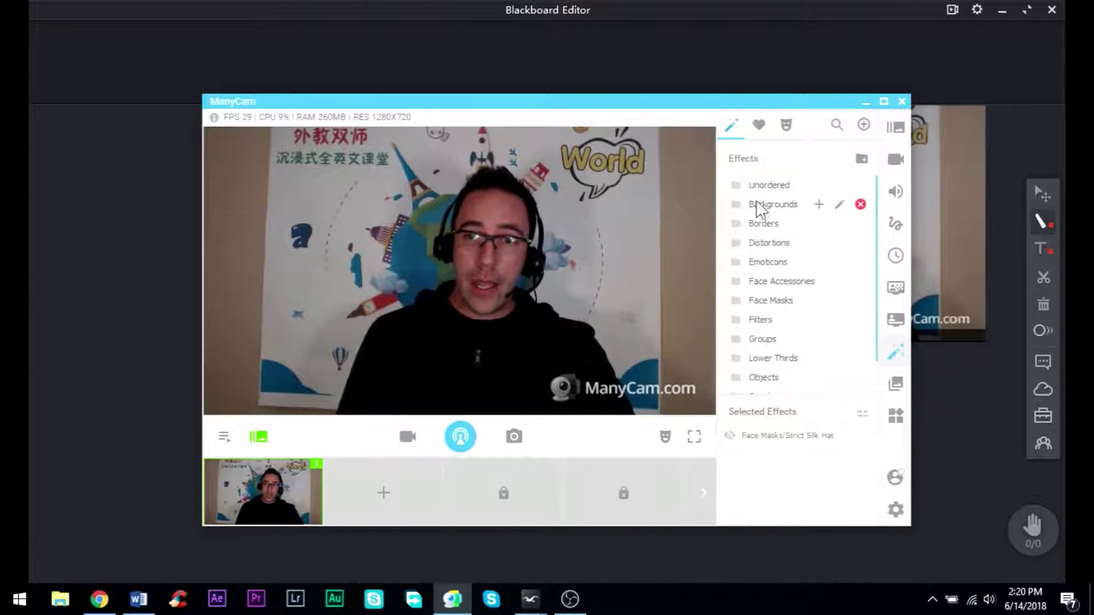
{"action": "left_click", "coordinate": [762, 263]}
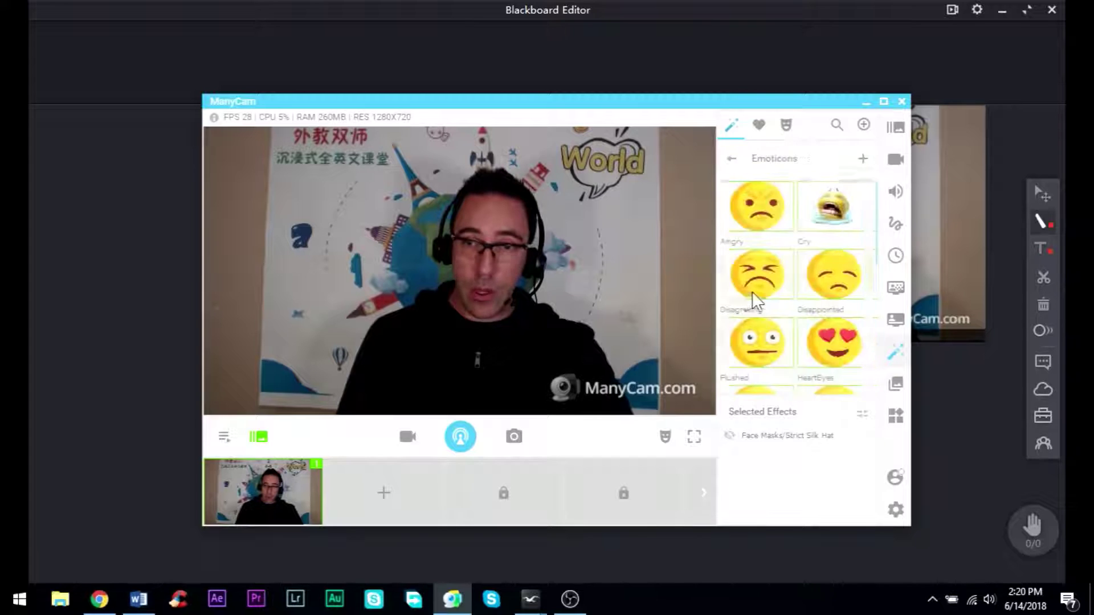
{"action": "scroll", "coordinate": [741, 334], "scroll_direction": "down", "scroll_amount": 4}
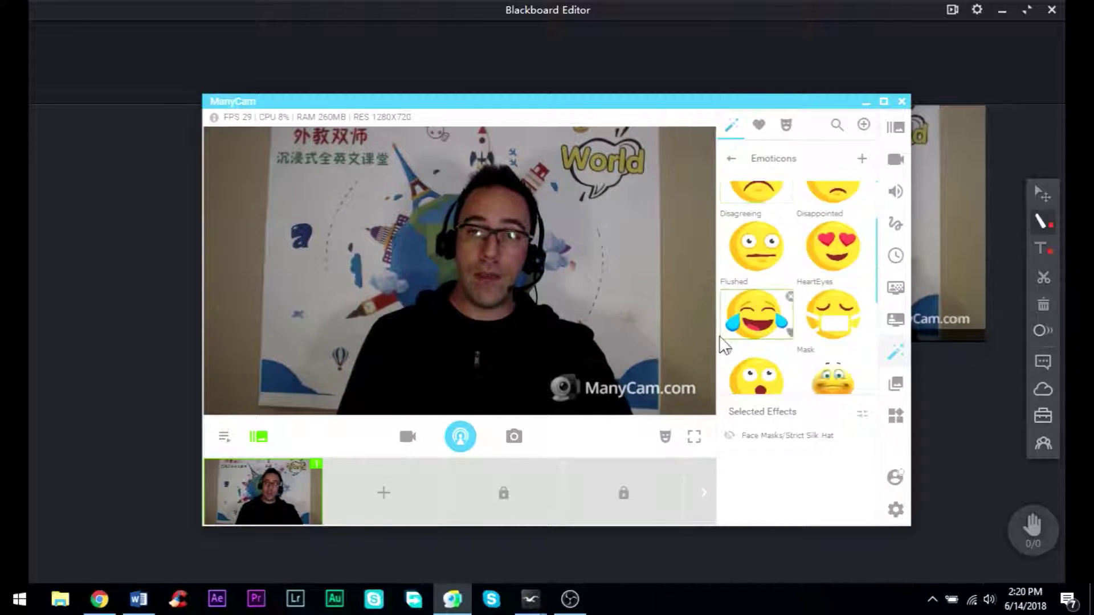
{"action": "scroll", "coordinate": [785, 342], "scroll_direction": "down", "scroll_amount": 1}
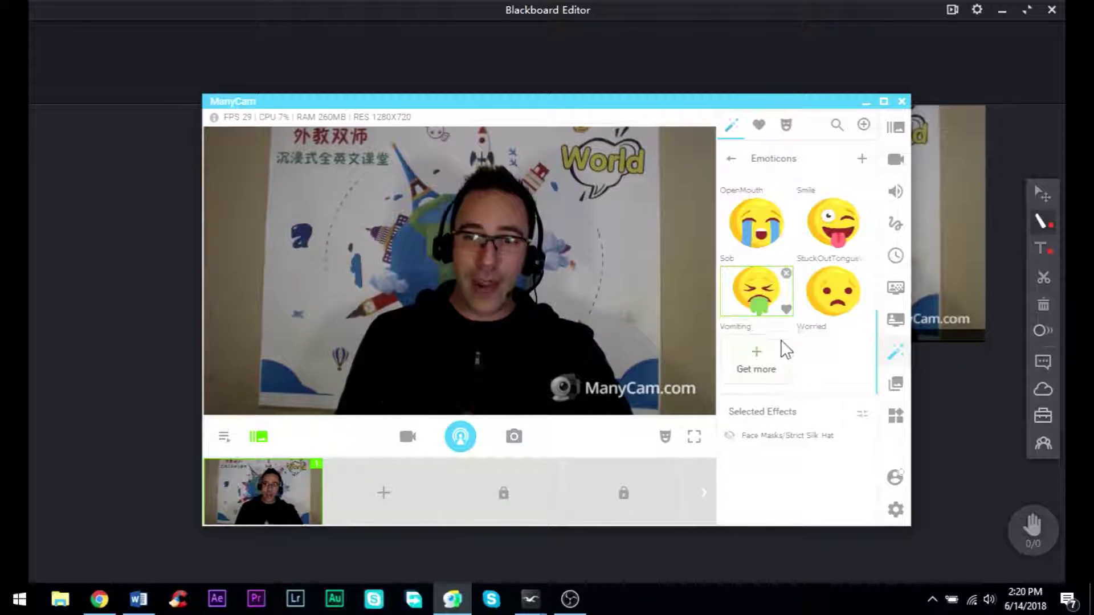
{"action": "left_click", "coordinate": [816, 230]}
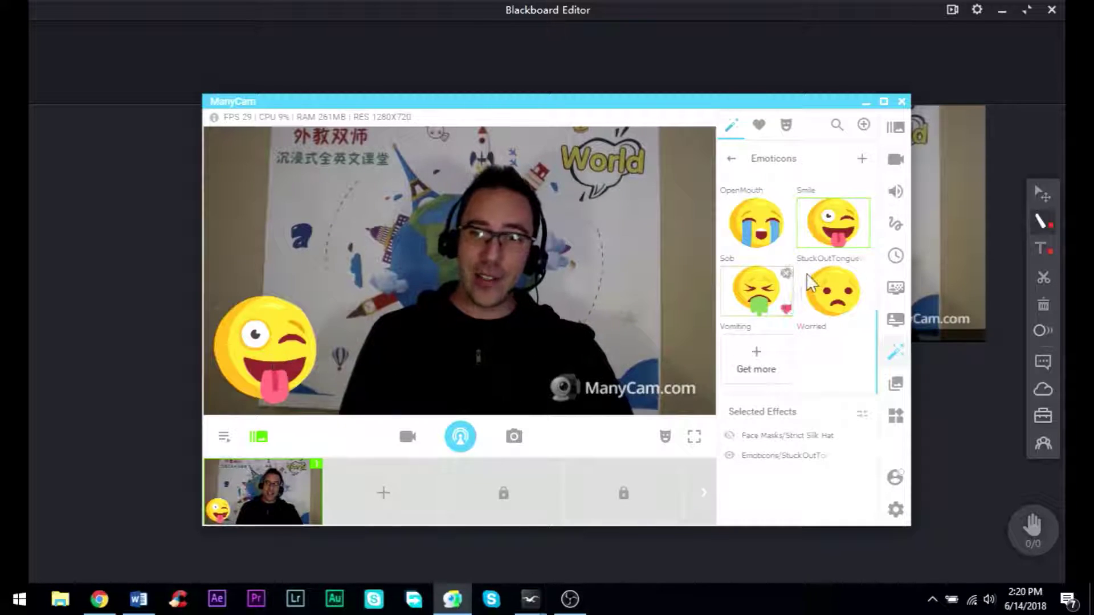
{"action": "left_click", "coordinate": [819, 230]}
{"action": "scroll", "coordinate": [819, 231], "scroll_direction": "up", "scroll_amount": 5}
{"action": "left_click", "coordinate": [832, 206]}
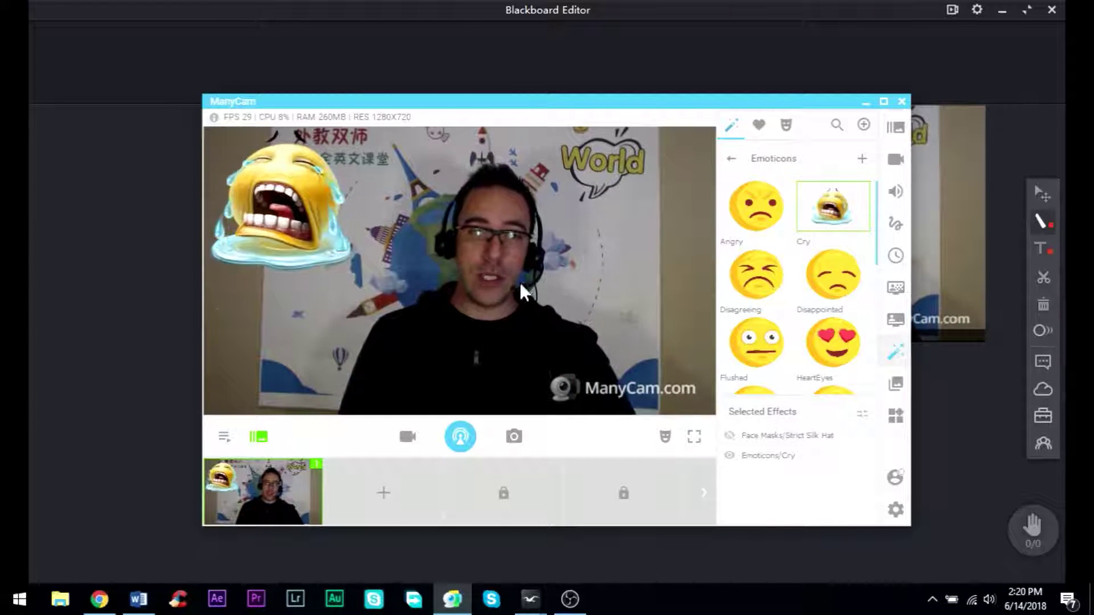
{"action": "left_click", "coordinate": [805, 243]}
Add the HeartEyes emoticon, move it over the teacher's face and to the area beside the shoulder, and remove it
{"action": "left_click", "coordinate": [833, 342]}
{"action": "left_click_drag", "start_coordinate": [558, 107], "coordinate": [281, 72]}
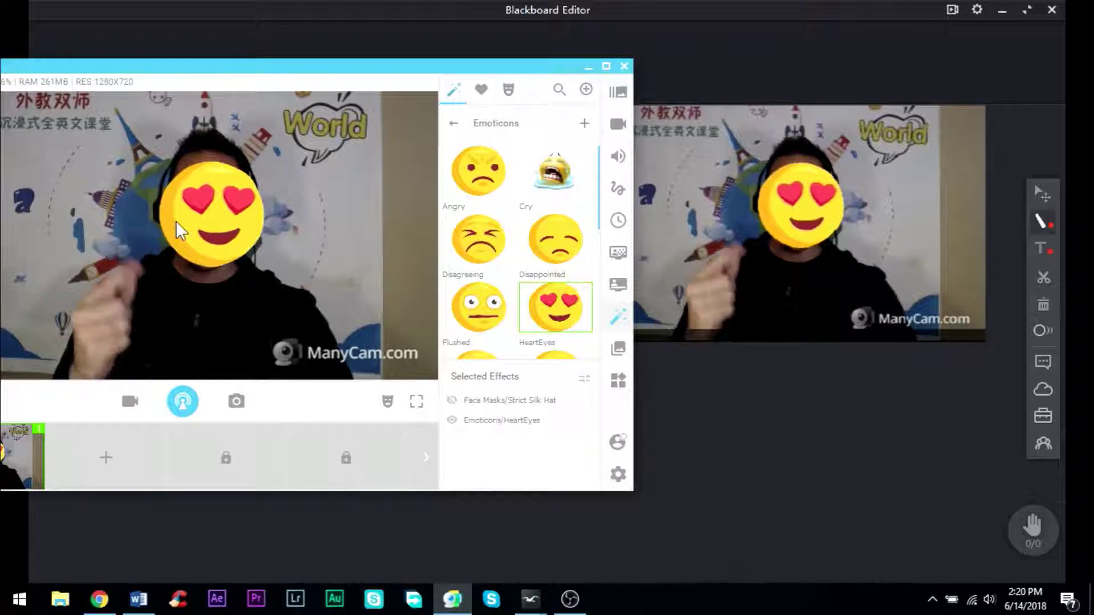
{"action": "left_click_drag", "start_coordinate": [177, 220], "coordinate": [189, 125]}
{"action": "left_click_drag", "start_coordinate": [188, 174], "coordinate": [326, 299]}
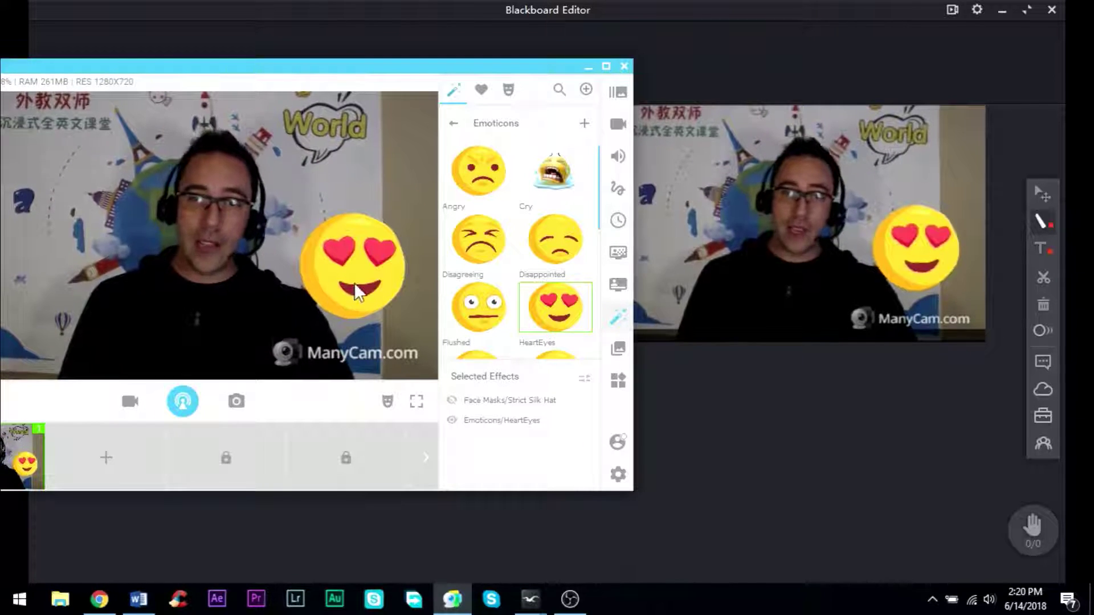
{"action": "left_click", "coordinate": [552, 315]}
Try the Disappointed and Disagreeing emoticons on the video, remove them, and move the ManyCam window partly over the classroom video
{"action": "left_click", "coordinate": [542, 251]}
{"action": "left_click", "coordinate": [490, 243]}
{"action": "left_click", "coordinate": [555, 248]}
{"action": "left_click", "coordinate": [502, 238]}
{"action": "left_click_drag", "start_coordinate": [389, 67], "coordinate": [602, 58]}
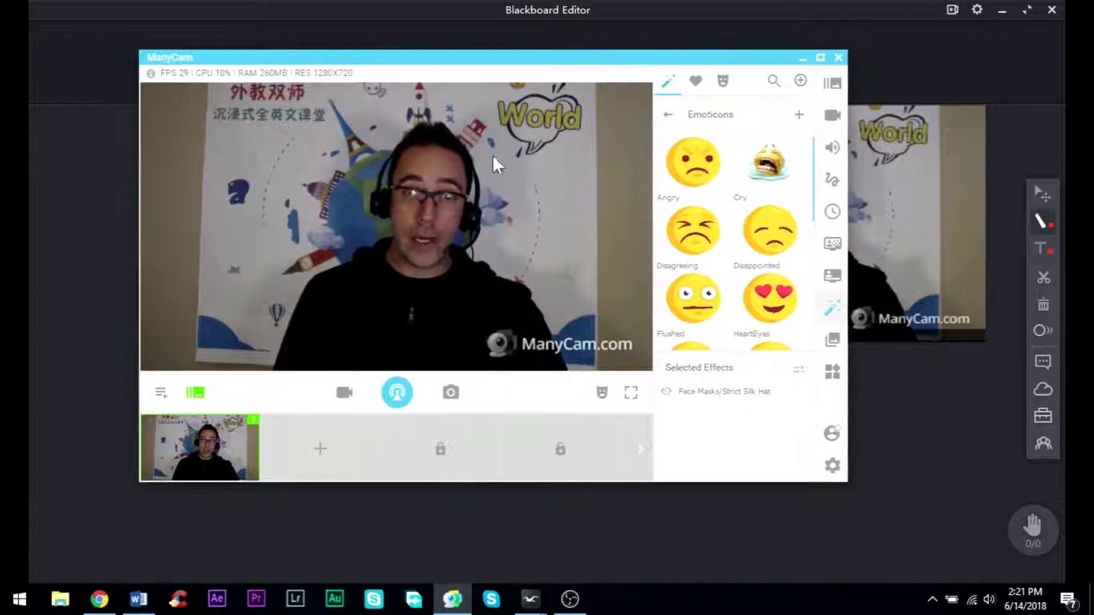
Open the Objects effects, add the apple to the video, position it above the teacher's raised hand, and hide it
{"action": "left_click", "coordinate": [668, 116]}
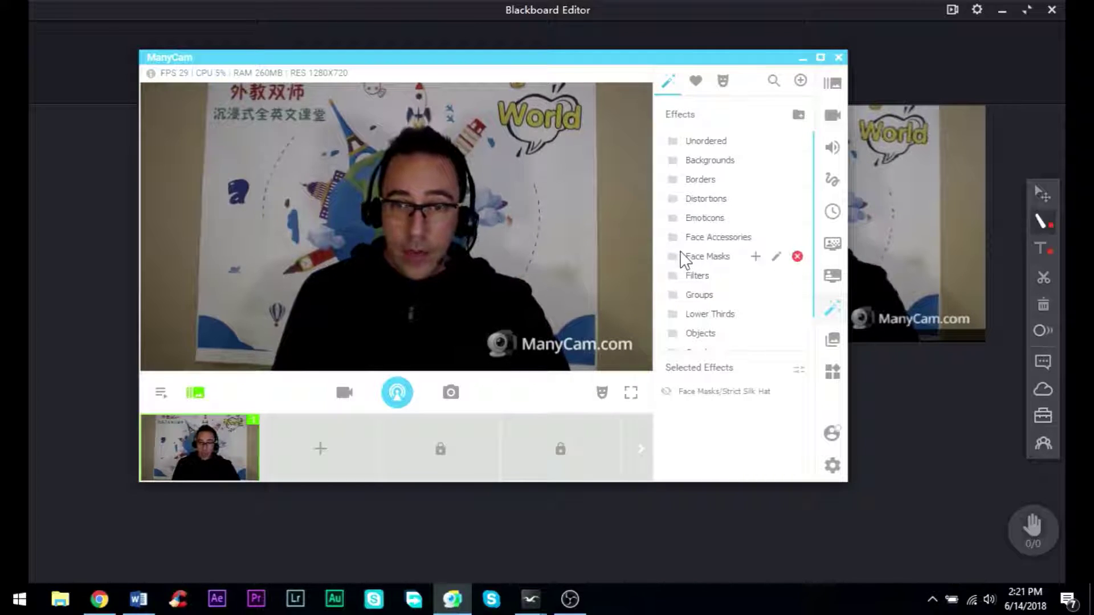
{"action": "scroll", "coordinate": [669, 285], "scroll_direction": "down", "scroll_amount": 1}
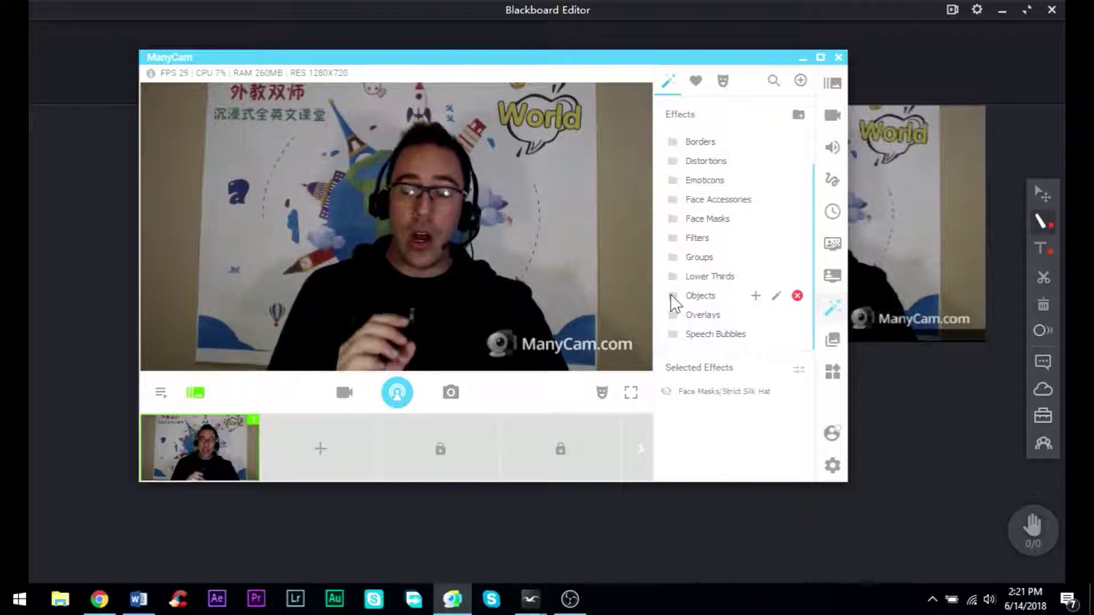
{"action": "left_click", "coordinate": [674, 298]}
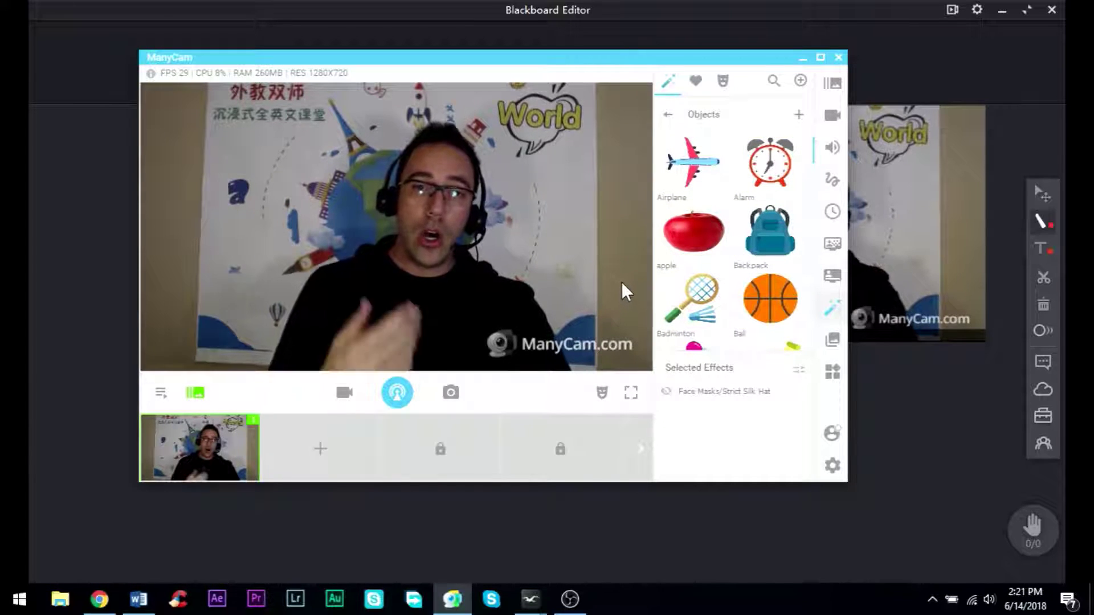
{"action": "left_click", "coordinate": [690, 223]}
{"action": "left_click_drag", "start_coordinate": [312, 215], "coordinate": [394, 210]}
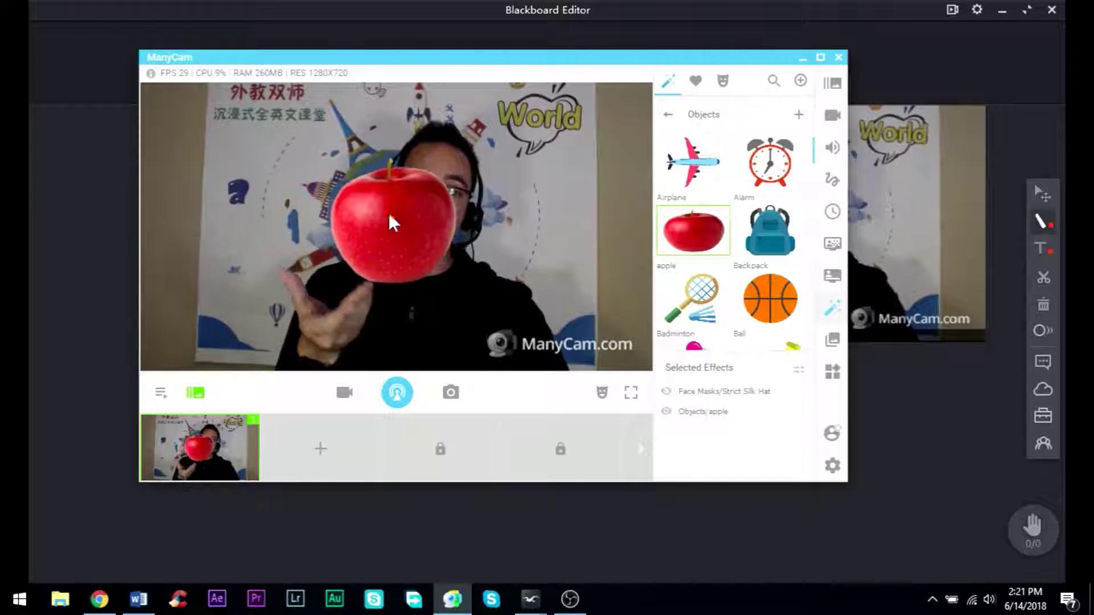
{"action": "left_click", "coordinate": [666, 411]}
Uncover the classroom video, then add the Banana object and show the apple again in the webcam video
{"action": "left_click_drag", "start_coordinate": [459, 58], "coordinate": [289, 94]}
{"action": "scroll", "coordinate": [541, 305], "scroll_direction": "down", "scroll_amount": 4}
{"action": "scroll", "coordinate": [541, 305], "scroll_direction": "up", "scroll_amount": 1}
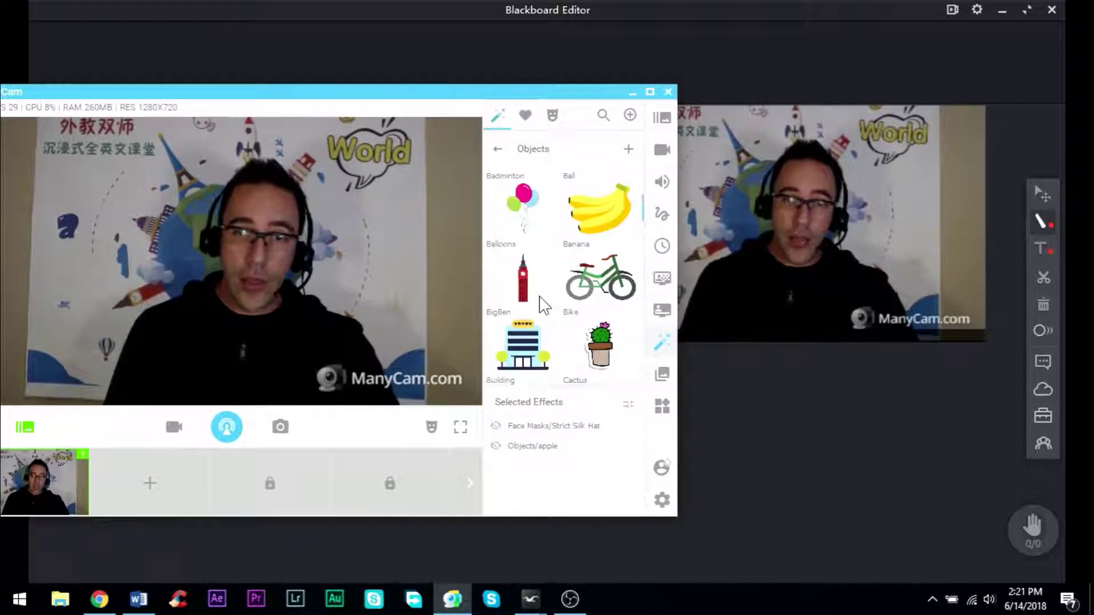
{"action": "left_click", "coordinate": [592, 214]}
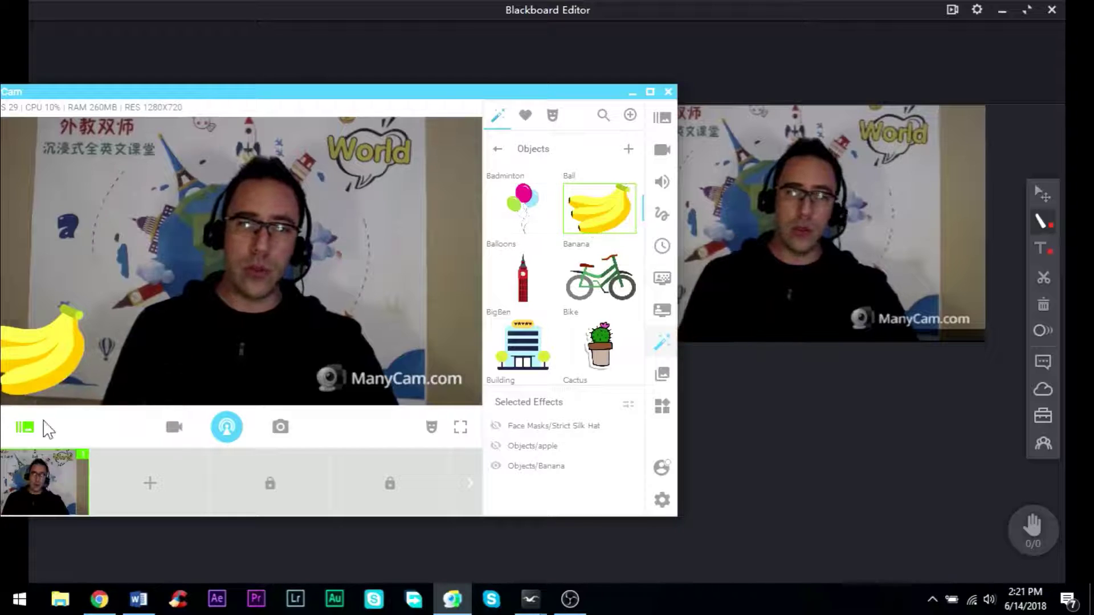
{"action": "scroll", "coordinate": [501, 258], "scroll_direction": "up", "scroll_amount": 3}
{"action": "left_click", "coordinate": [517, 264]}
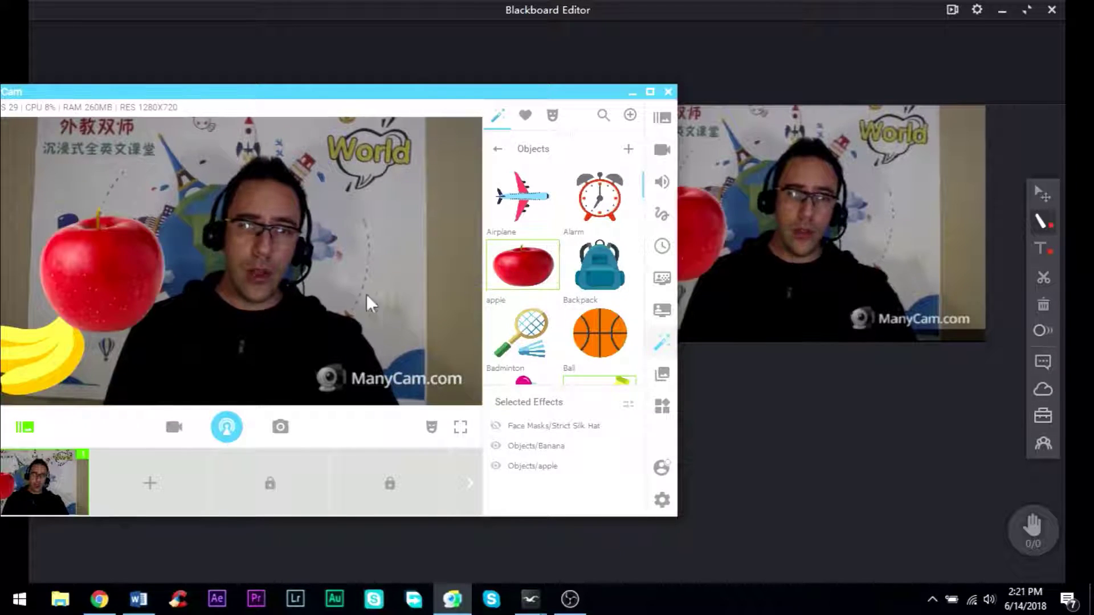
Arrange the apple and the bananas on opposite sides of the teacher's head
{"action": "left_click_drag", "start_coordinate": [117, 273], "coordinate": [182, 222]}
{"action": "left_click_drag", "start_coordinate": [47, 342], "coordinate": [329, 209]}
{"action": "left_click_drag", "start_coordinate": [190, 218], "coordinate": [128, 230]}
{"action": "left_click_drag", "start_coordinate": [341, 258], "coordinate": [392, 226]}
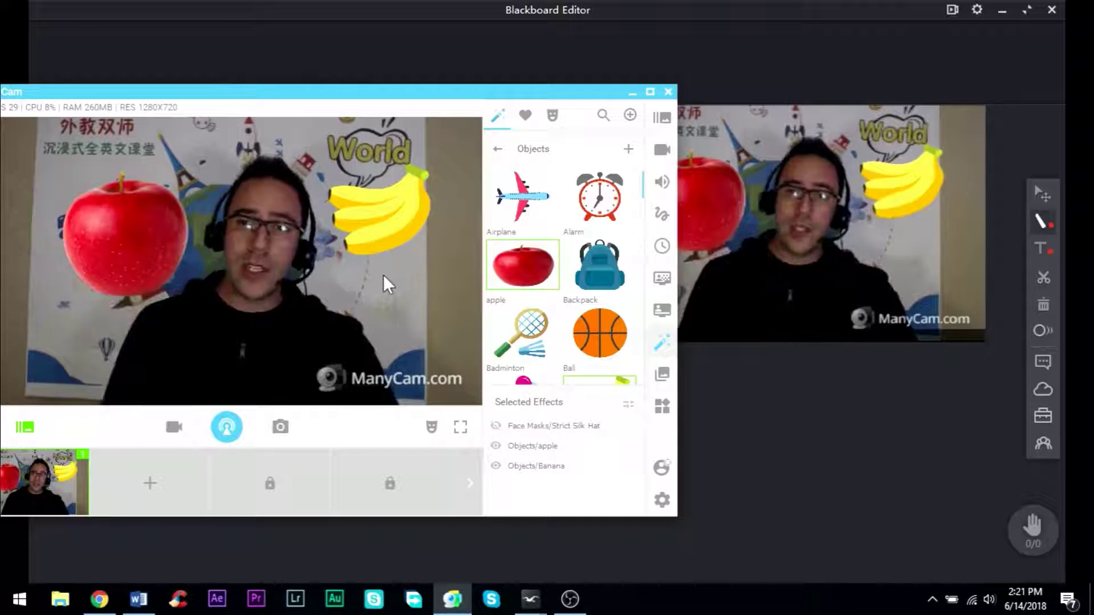
Remove the apple and Banana objects from the webcam video
{"action": "left_click", "coordinate": [522, 266]}
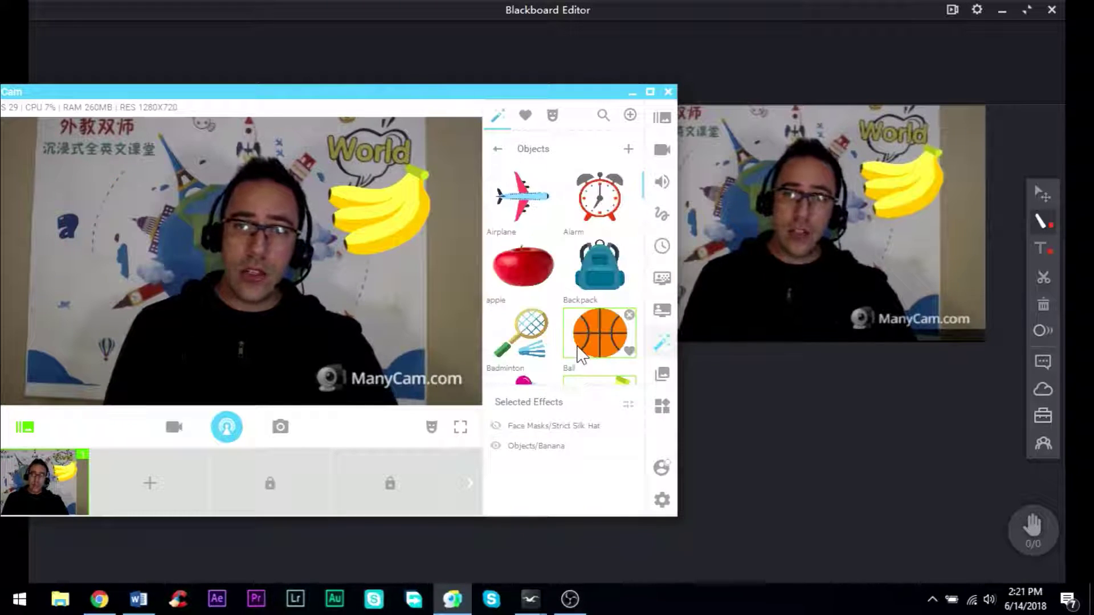
{"action": "scroll", "coordinate": [587, 357], "scroll_direction": "down", "scroll_amount": 2}
{"action": "left_click", "coordinate": [595, 306]}
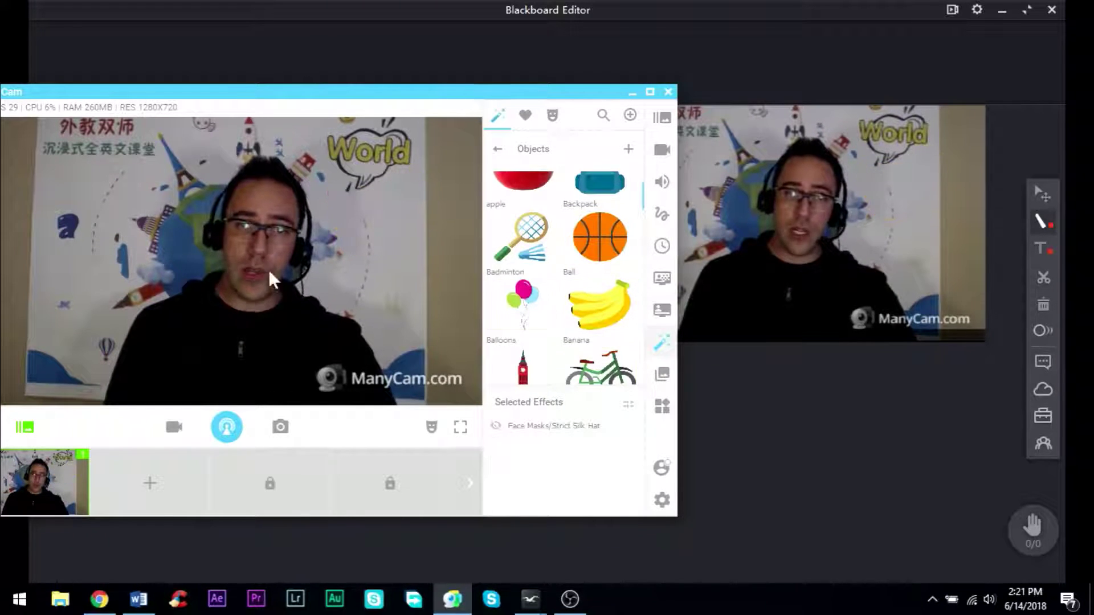
Move the ManyCam window toward the classroom video and add the IceCream Cone object to the webcam picture
{"action": "scroll", "coordinate": [544, 287], "scroll_direction": "down", "scroll_amount": 8}
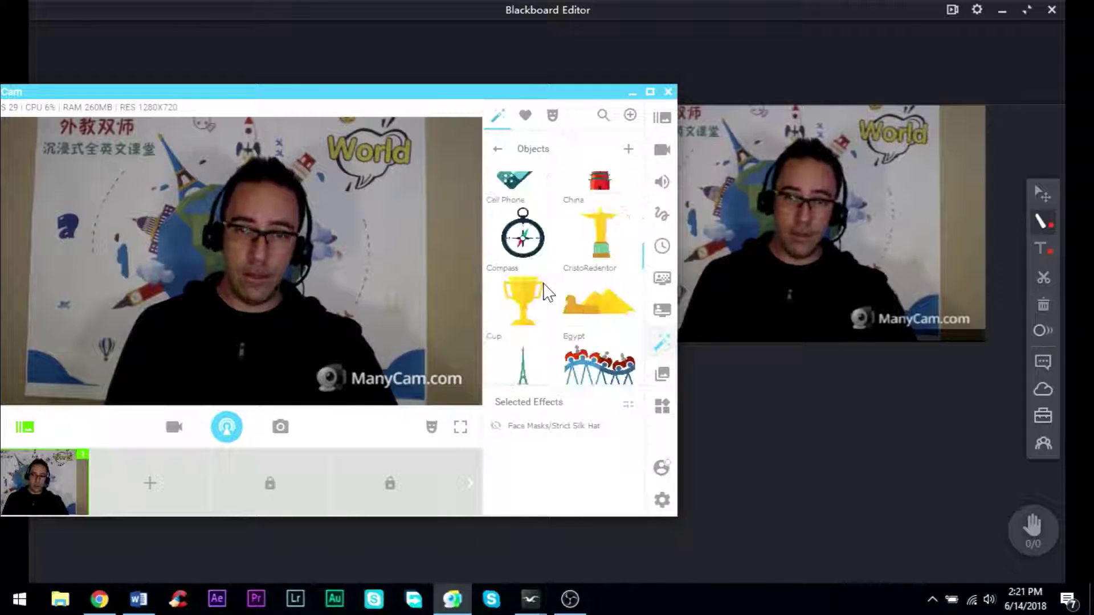
{"action": "scroll", "coordinate": [541, 285], "scroll_direction": "down", "scroll_amount": 4}
{"action": "scroll", "coordinate": [541, 285], "scroll_direction": "up", "scroll_amount": 3}
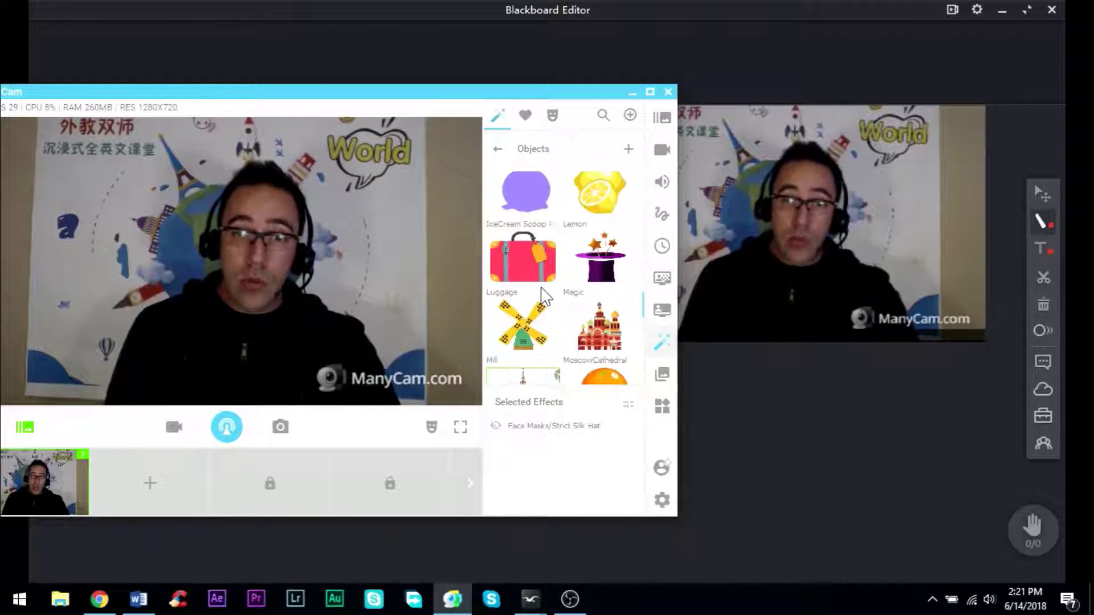
{"action": "left_click_drag", "start_coordinate": [476, 90], "coordinate": [612, 80]}
{"action": "scroll", "coordinate": [690, 239], "scroll_direction": "up", "scroll_amount": 2}
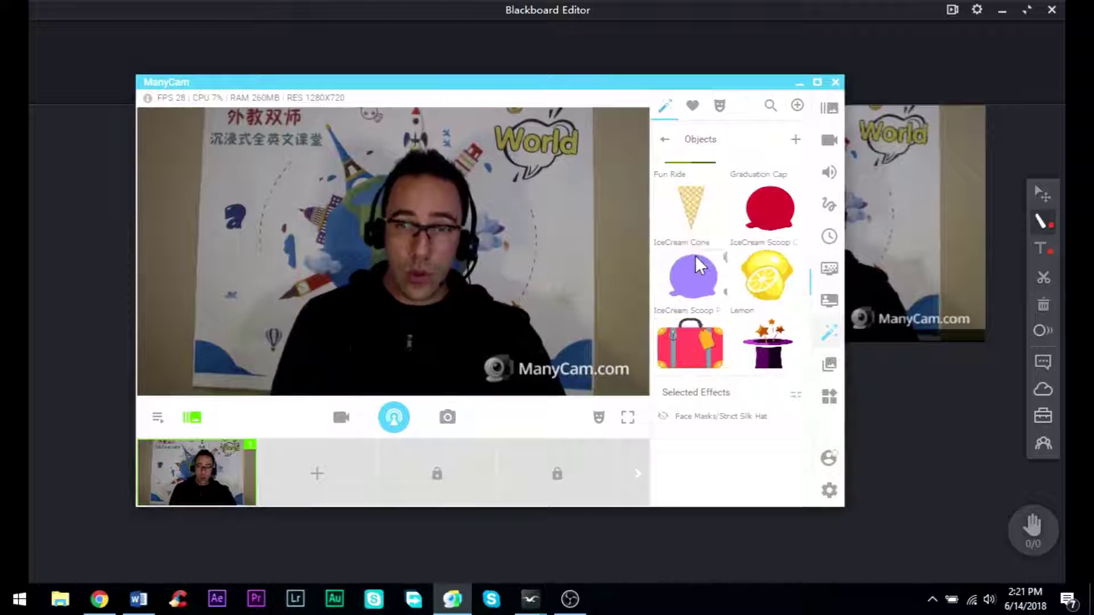
{"action": "left_click", "coordinate": [687, 210]}
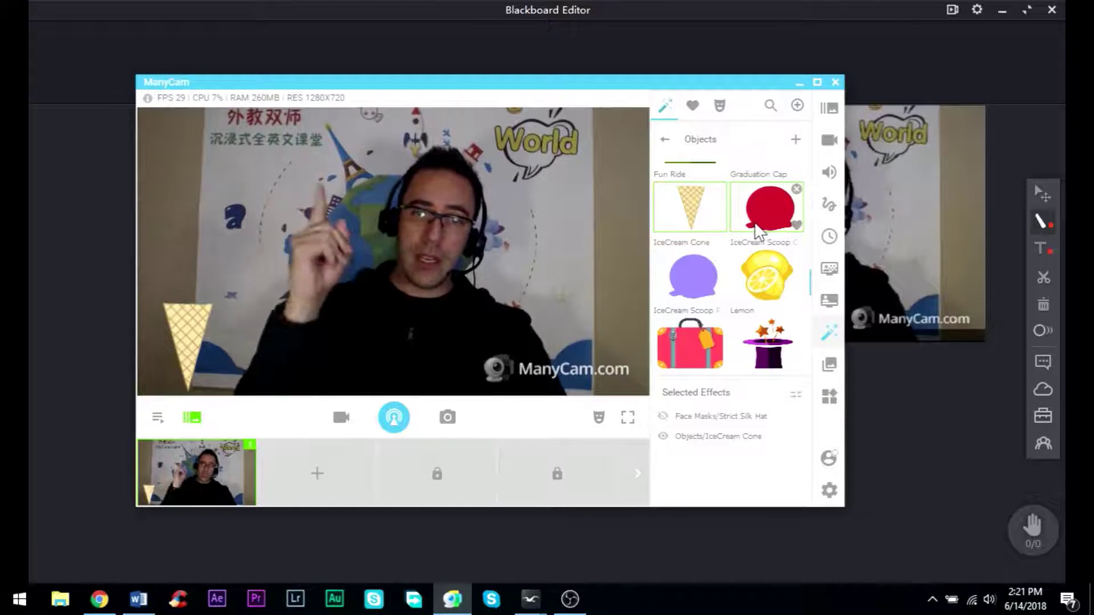
Add the red and purple IceCream Scoop objects and stack them on the cone in the webcam picture
{"action": "left_click", "coordinate": [756, 225]}
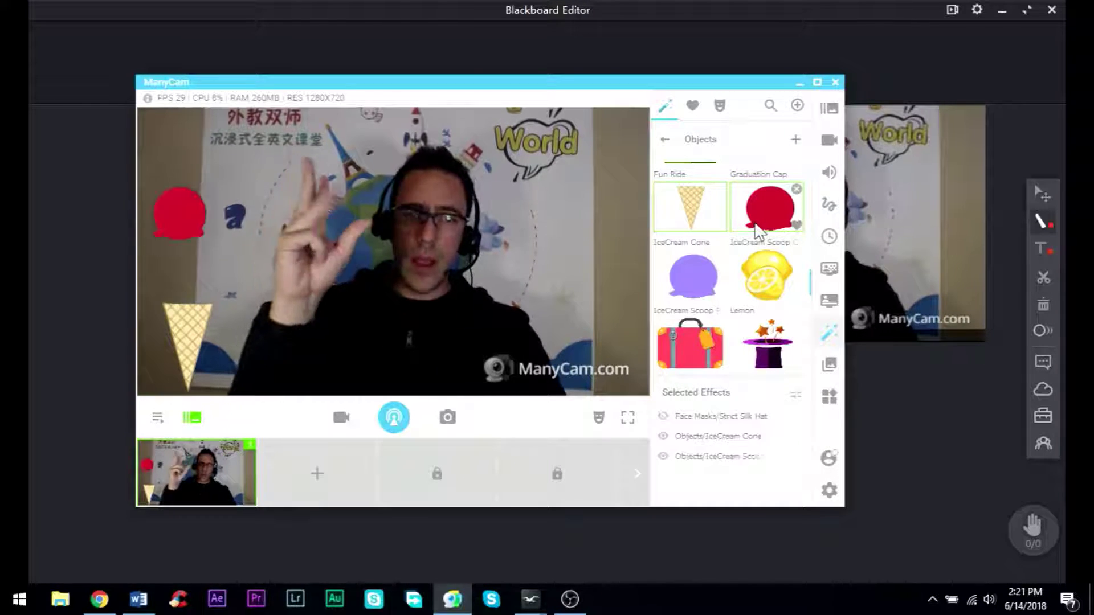
{"action": "left_click_drag", "start_coordinate": [176, 250], "coordinate": [176, 285]}
{"action": "left_click_drag", "start_coordinate": [376, 82], "coordinate": [77, 66]}
{"action": "left_click_drag", "start_coordinate": [165, 84], "coordinate": [417, 66]}
{"action": "left_click_drag", "start_coordinate": [154, 230], "coordinate": [148, 231]}
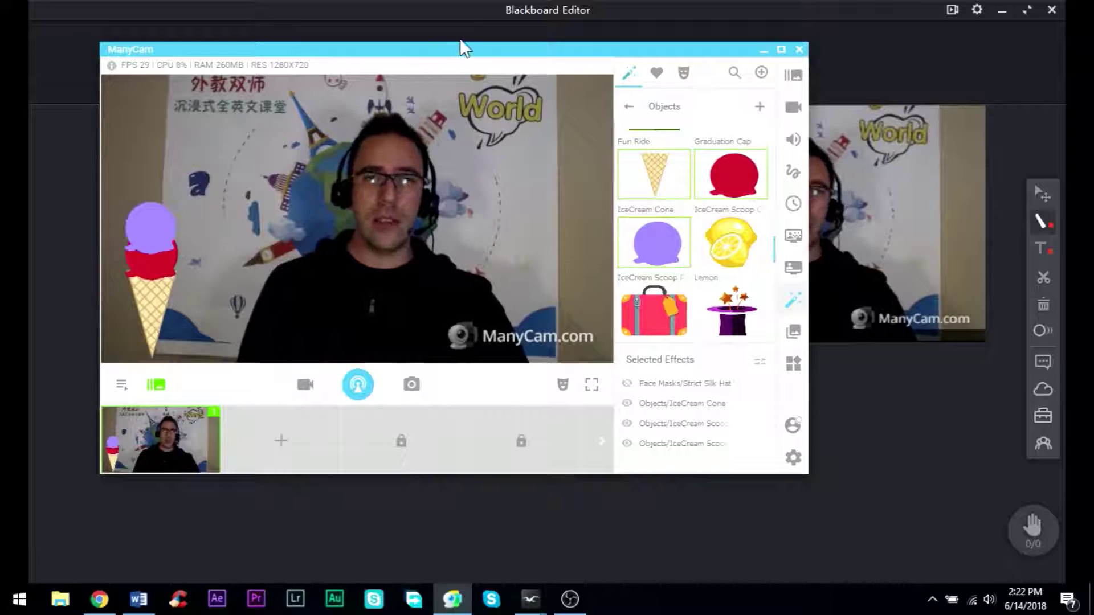
Move the ManyCam window off the classroom video and hide the ice cream cone and both scoops, then bring the window back
{"action": "left_click_drag", "start_coordinate": [456, 54], "coordinate": [285, 64]}
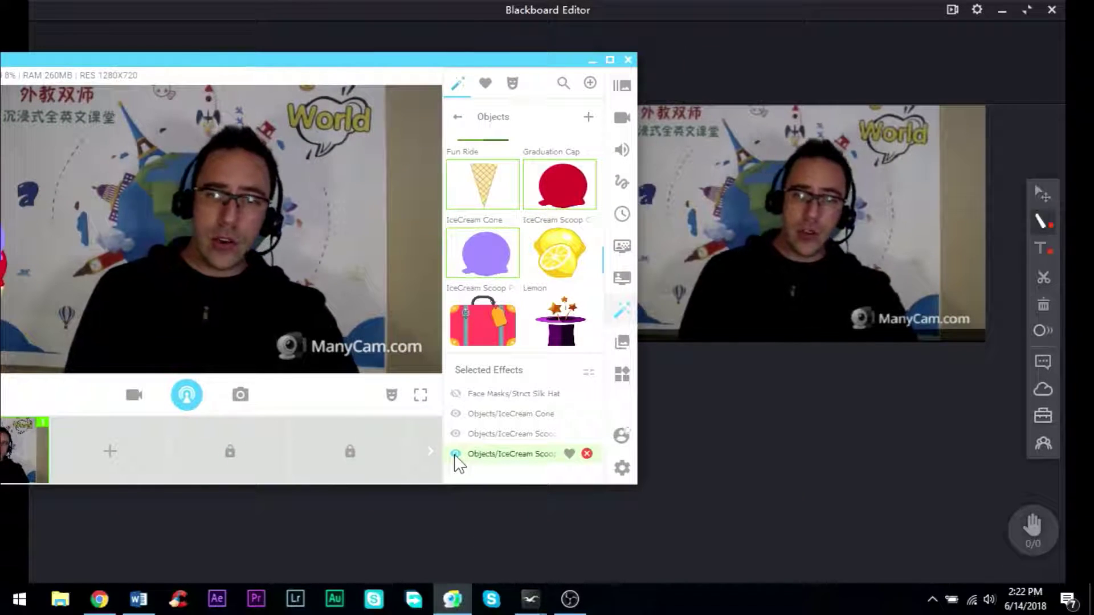
{"action": "left_click_drag", "start_coordinate": [478, 66], "coordinate": [376, 59]}
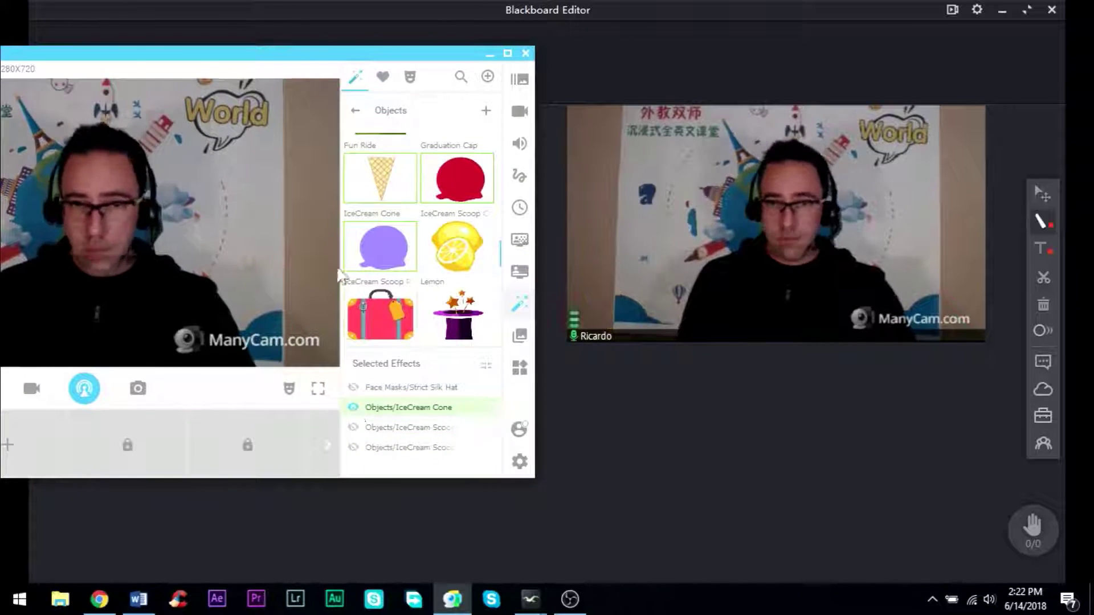
{"action": "left_click_drag", "start_coordinate": [340, 59], "coordinate": [572, 49]}
Enlarge the ManyCam window to examine the rest of the Objects effects, then restore it and move it back into full view
{"action": "scroll", "coordinate": [613, 258], "scroll_direction": "down", "scroll_amount": 4}
{"action": "scroll", "coordinate": [633, 257], "scroll_direction": "down", "scroll_amount": 5}
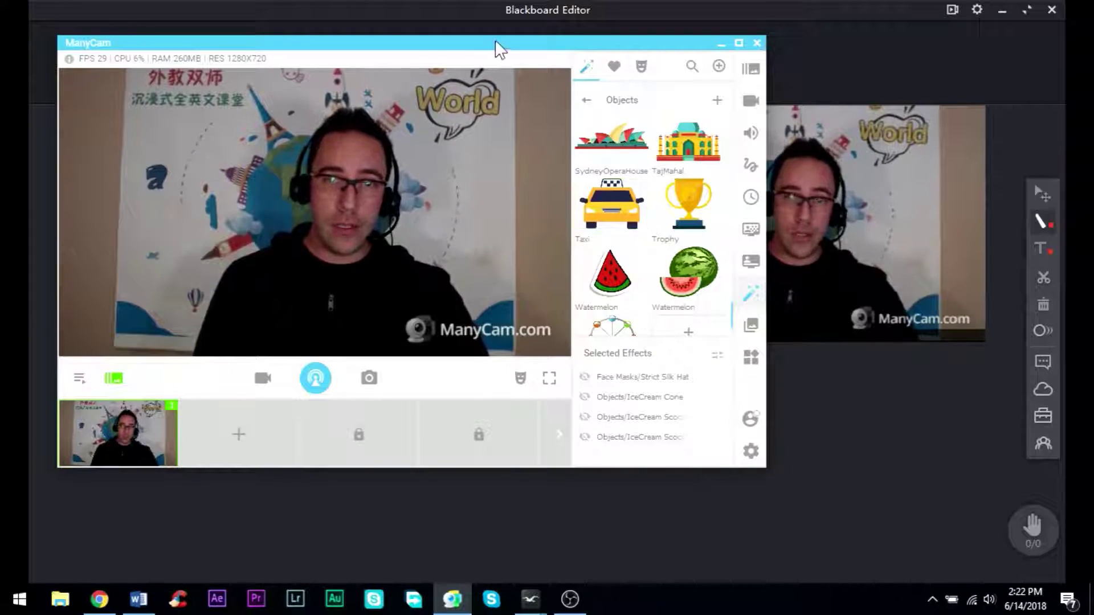
{"action": "left_click_drag", "start_coordinate": [496, 43], "coordinate": [537, 44]}
{"action": "left_click", "coordinate": [779, 42]}
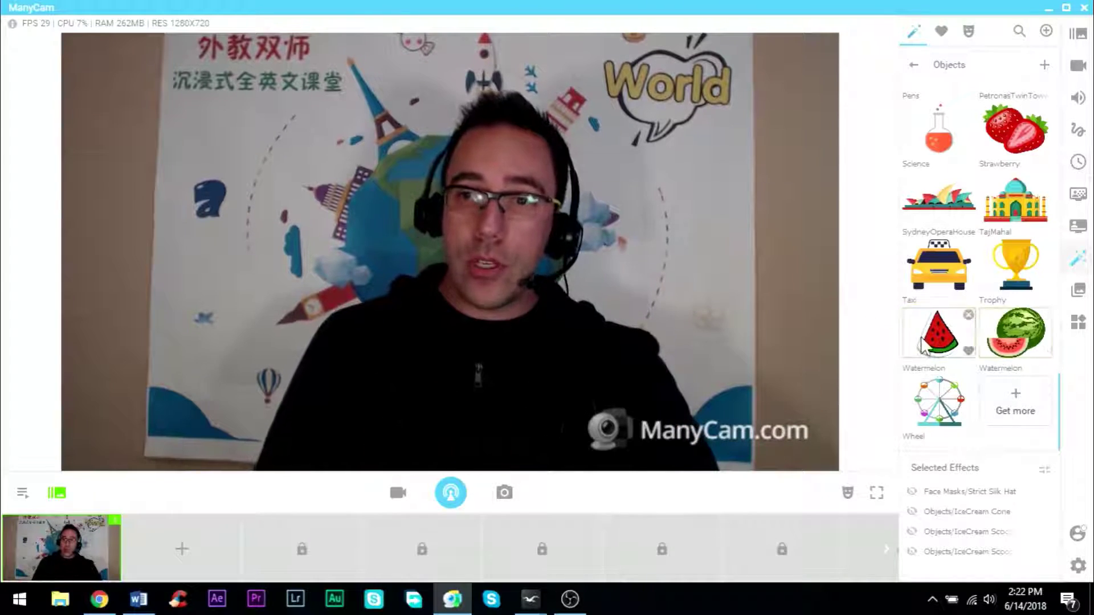
{"action": "scroll", "coordinate": [971, 309], "scroll_direction": "down", "scroll_amount": 5}
{"action": "scroll", "coordinate": [969, 308], "scroll_direction": "up", "scroll_amount": 2}
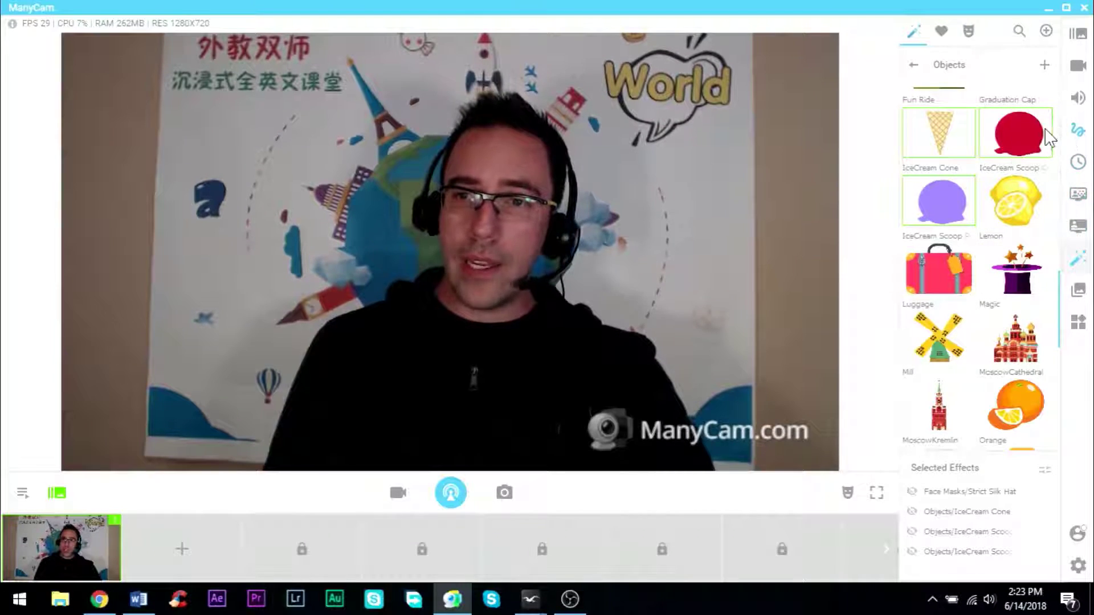
{"action": "left_click", "coordinate": [1066, 8]}
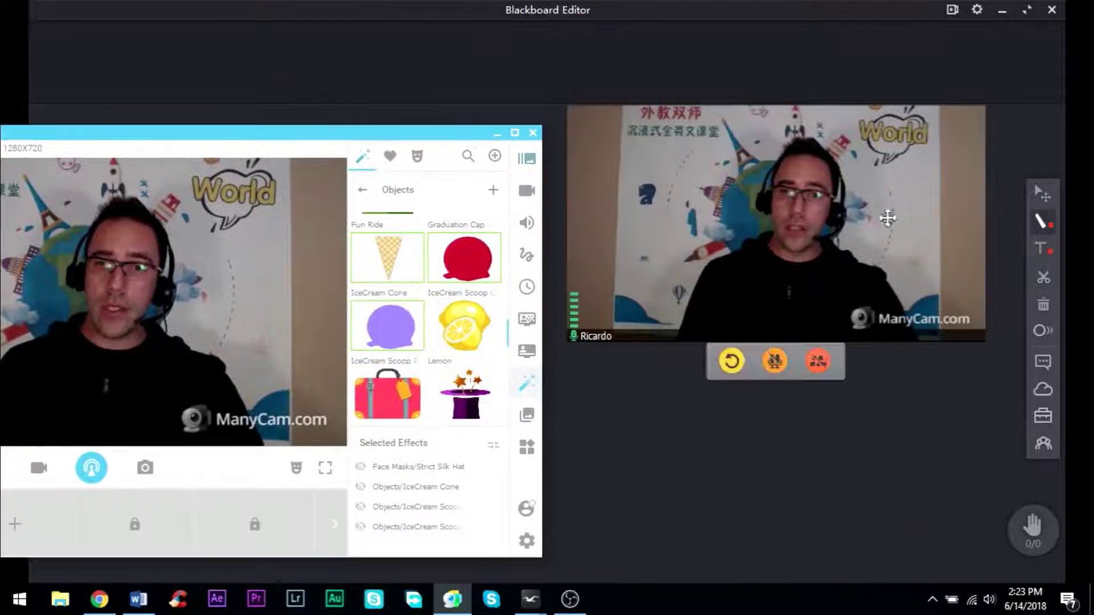
{"action": "mouse_move", "coordinate": [1042, 250]}
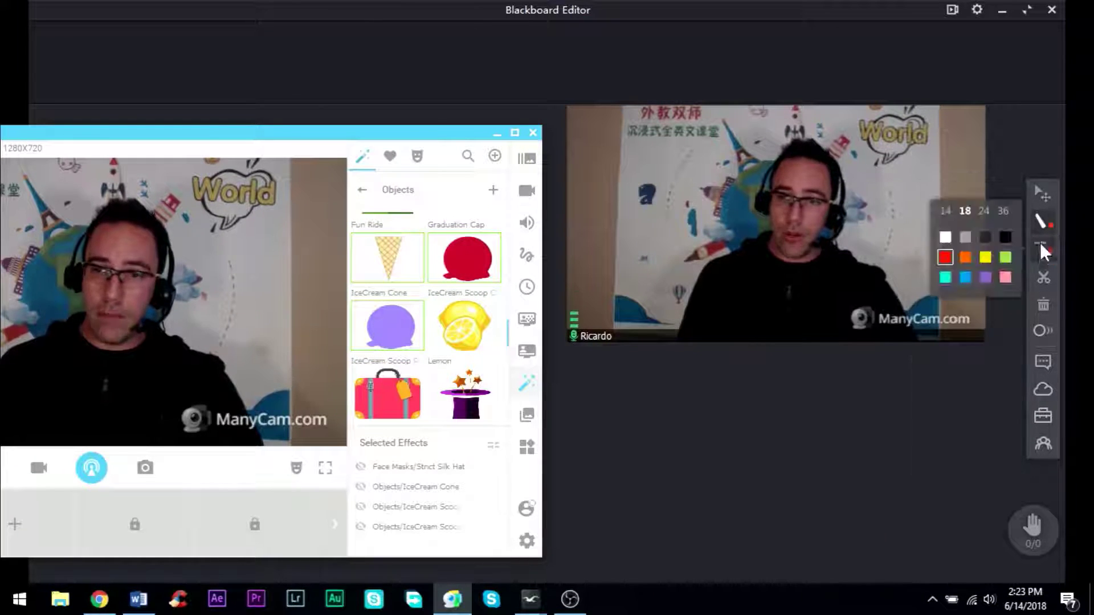
{"action": "left_click_drag", "start_coordinate": [357, 139], "coordinate": [700, 93]}
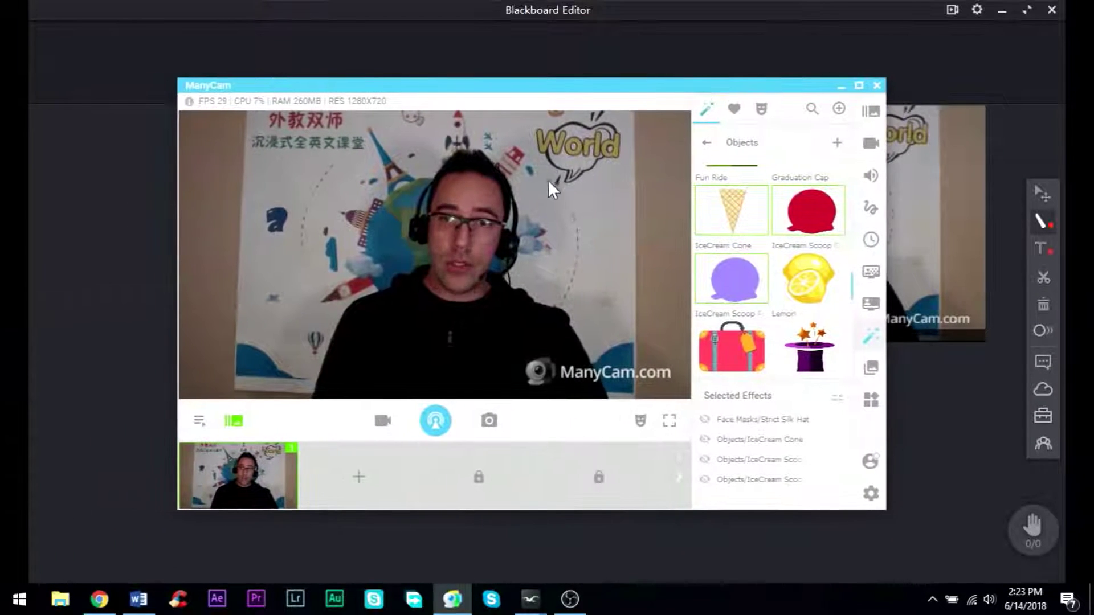
Open the Face Accessories effects and try the Cat Mask on the teacher's face, then remove it
{"action": "scroll", "coordinate": [739, 185], "scroll_direction": "up", "scroll_amount": 5}
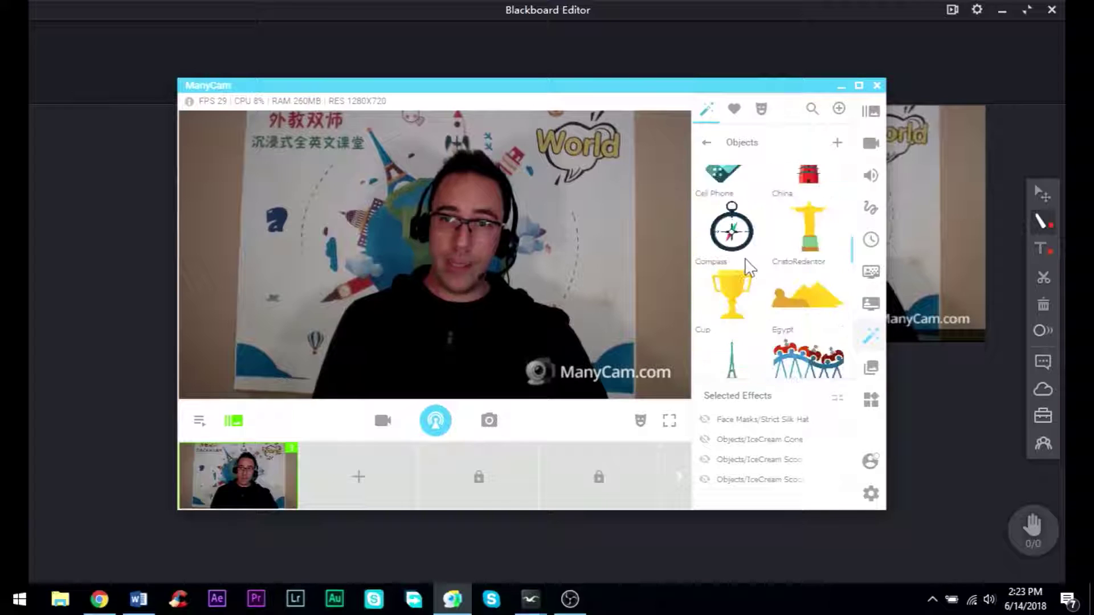
{"action": "left_click", "coordinate": [707, 144]}
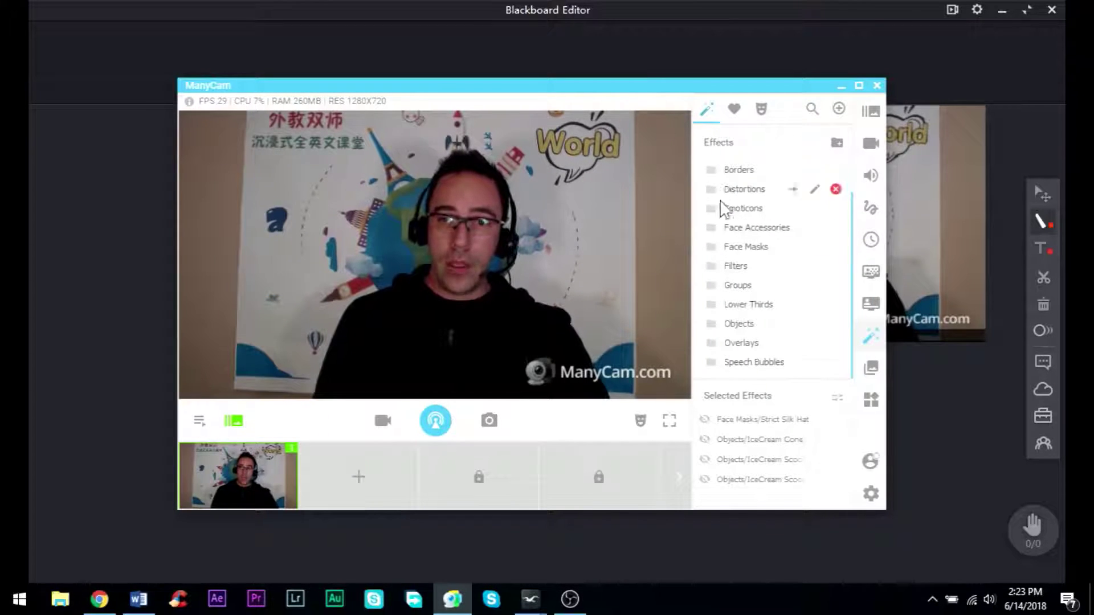
{"action": "left_click", "coordinate": [716, 230]}
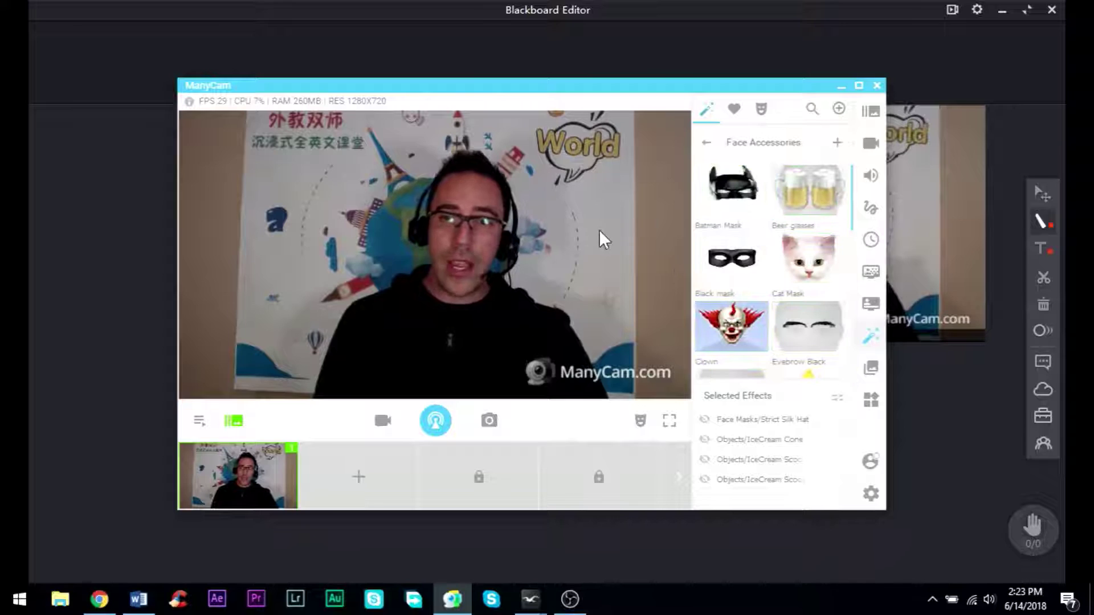
{"action": "left_click", "coordinate": [805, 270]}
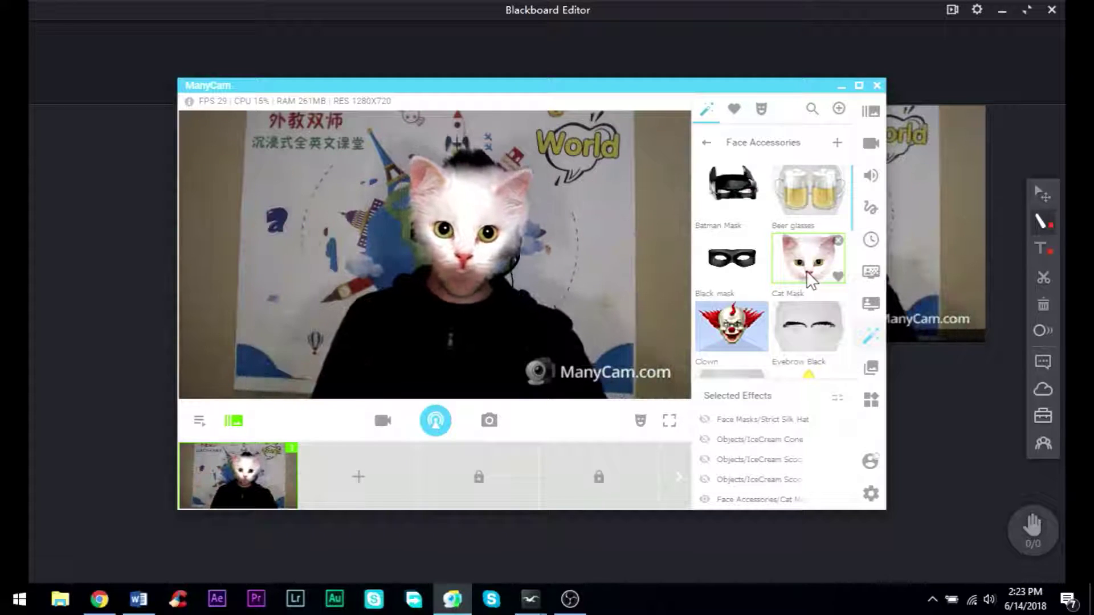
{"action": "left_click", "coordinate": [805, 271]}
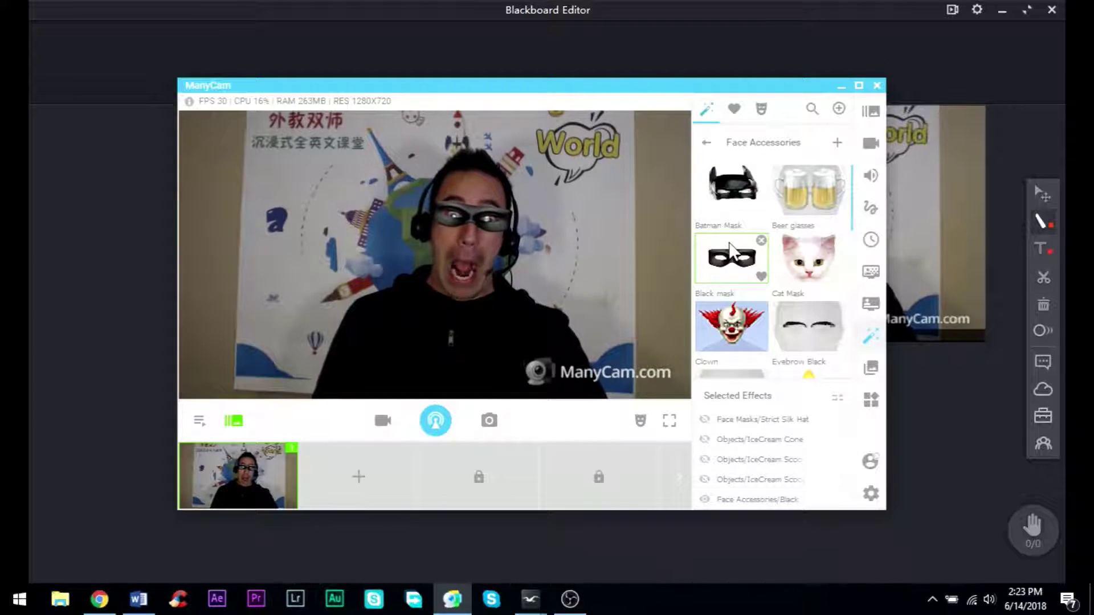
Try the Happy Star Mask on the teacher's face and remove it again
{"action": "scroll", "coordinate": [762, 264], "scroll_direction": "down", "scroll_amount": 2}
{"action": "left_click", "coordinate": [800, 312]}
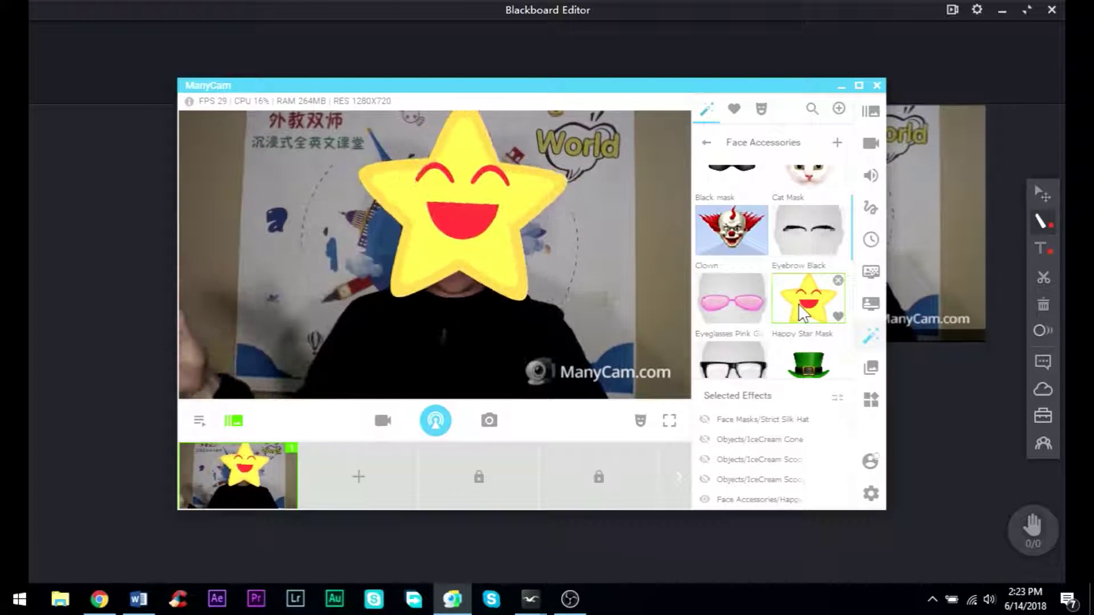
{"action": "left_click", "coordinate": [801, 308]}
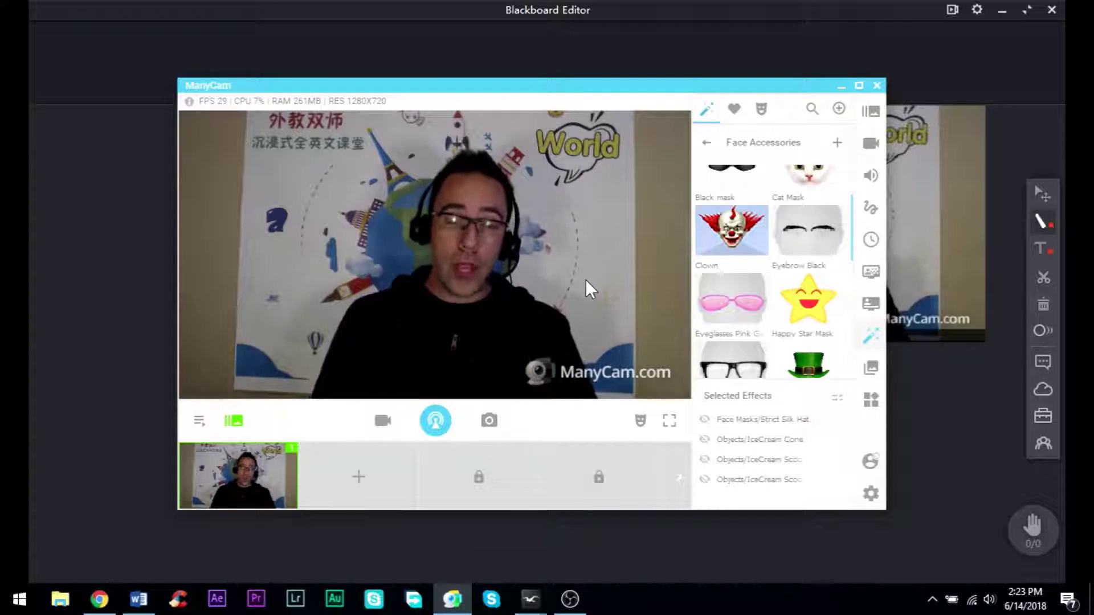
Try the Space helmet from the Face Accessories on the teacher's head and remove it again
{"action": "scroll", "coordinate": [771, 285], "scroll_direction": "down", "scroll_amount": 5}
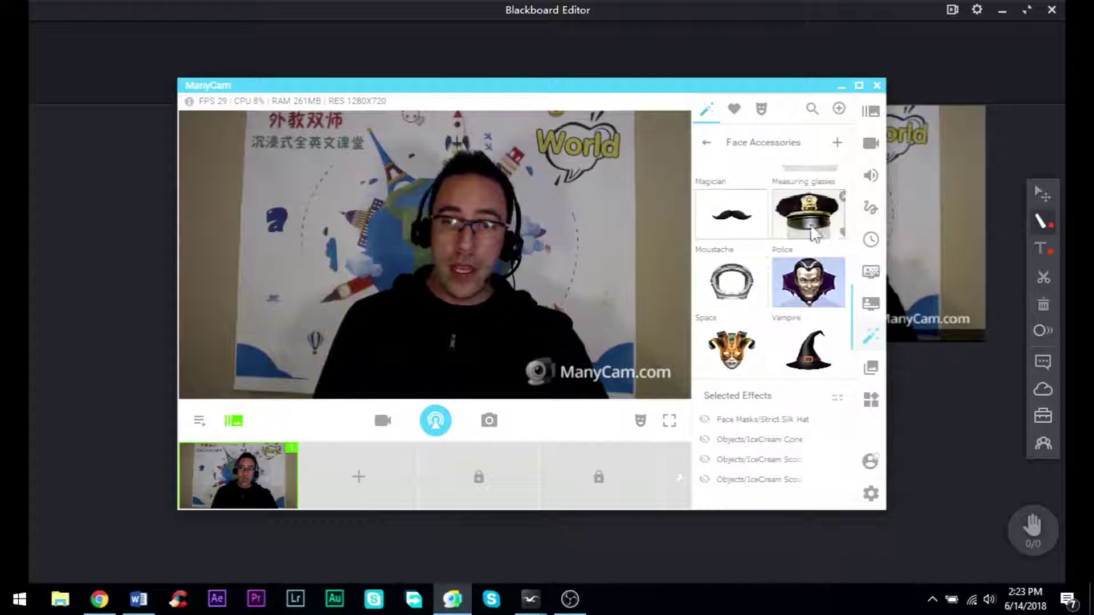
{"action": "scroll", "coordinate": [787, 251], "scroll_direction": "down", "scroll_amount": 2}
{"action": "left_click", "coordinate": [751, 199]}
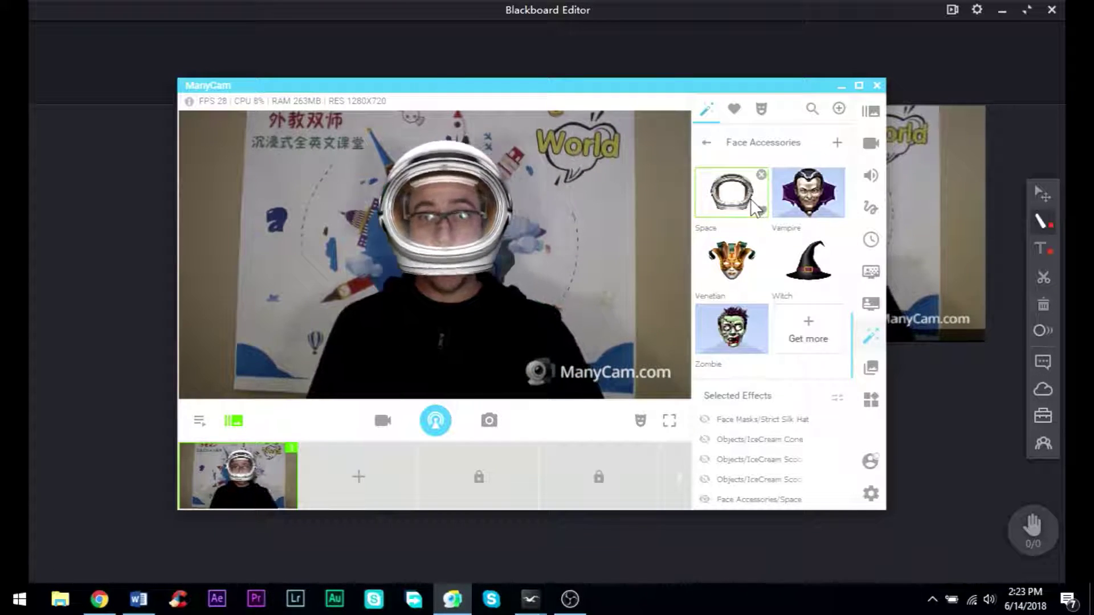
{"action": "left_click", "coordinate": [751, 199]}
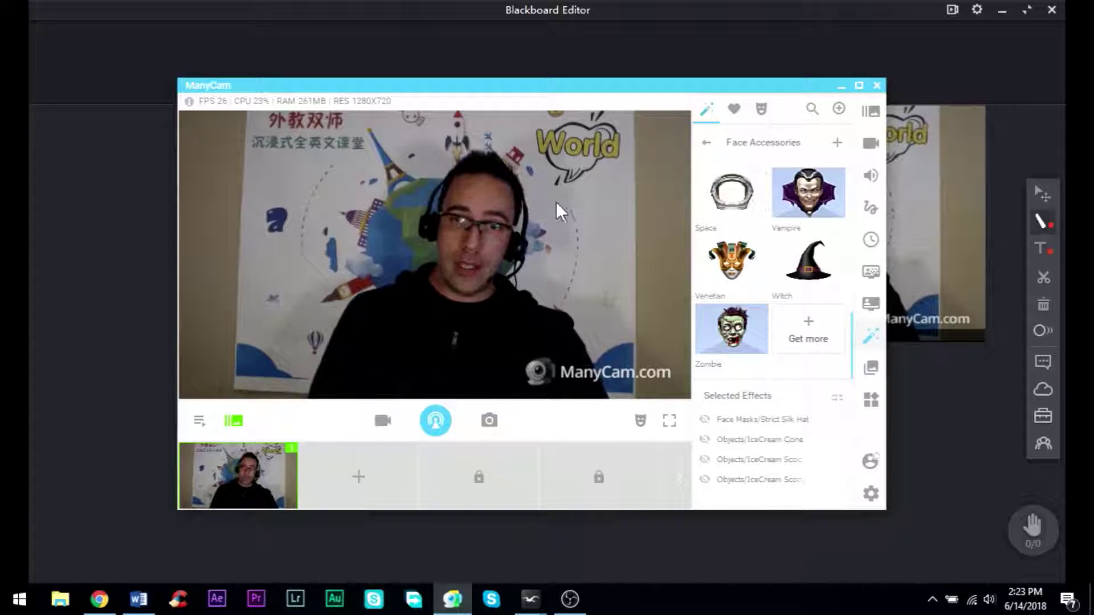
Open the Speech Bubbles effects and try the Hello bubble
{"action": "left_click", "coordinate": [708, 146]}
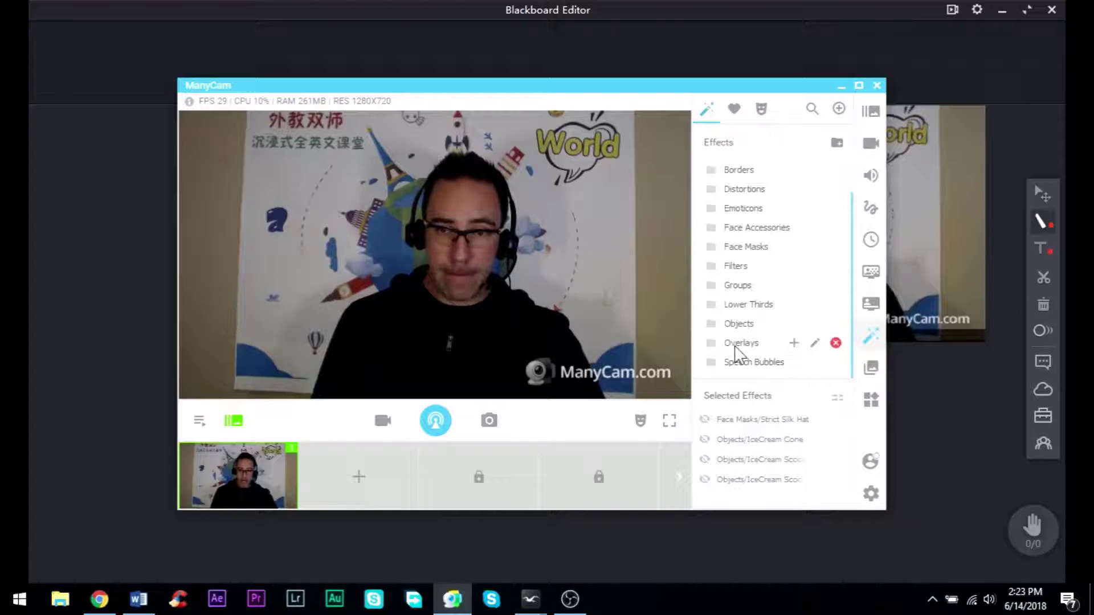
{"action": "left_click", "coordinate": [735, 367]}
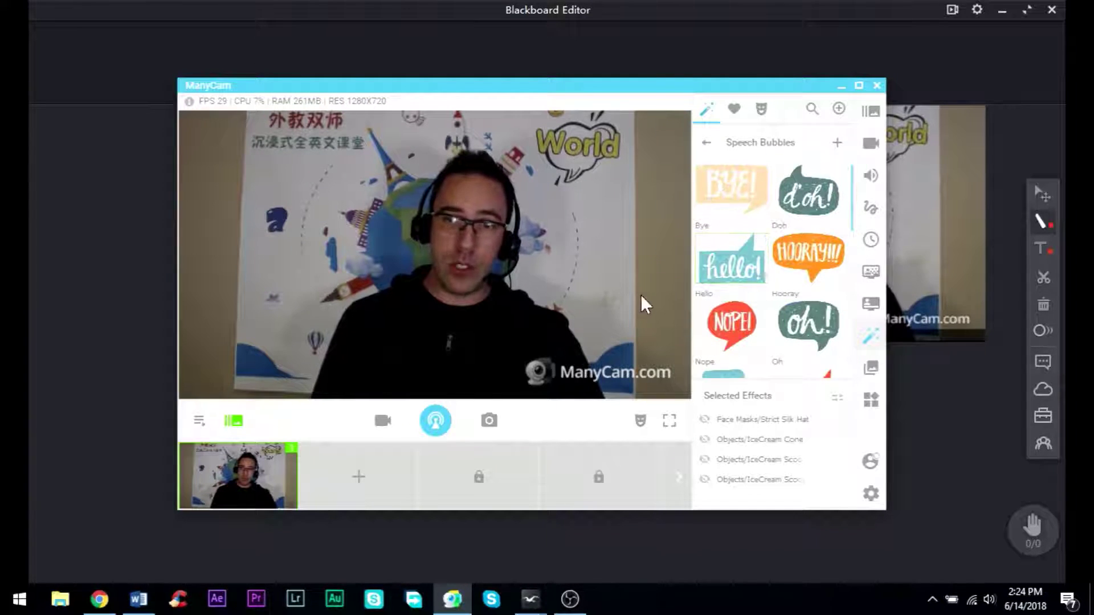
{"action": "left_click", "coordinate": [722, 269]}
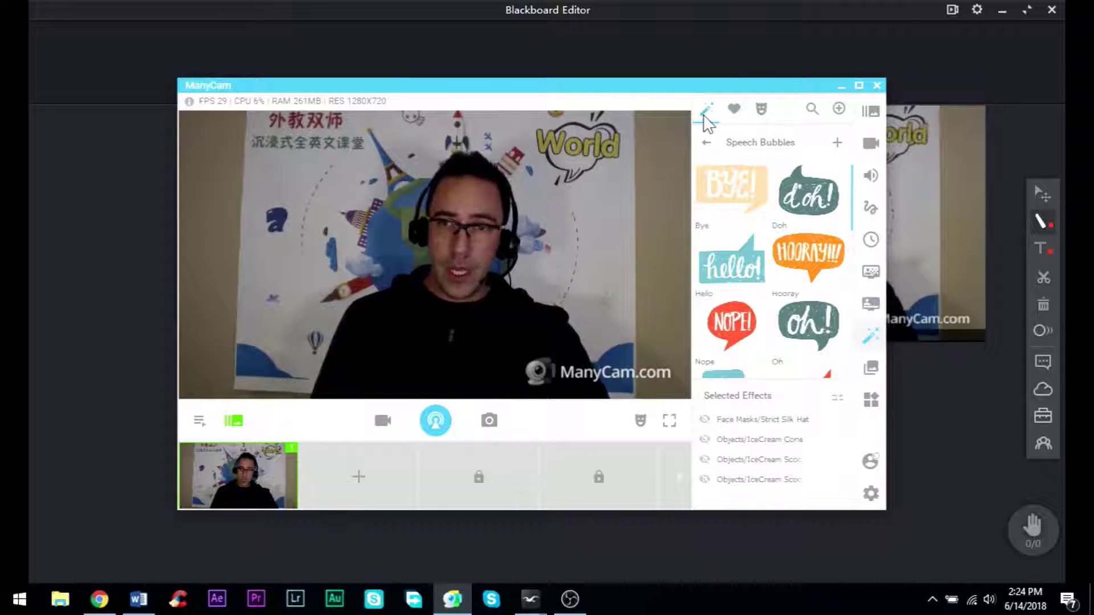
Open the Emoticons effects and go to the ManyCam website to get more emoticons
{"action": "left_click", "coordinate": [708, 145]}
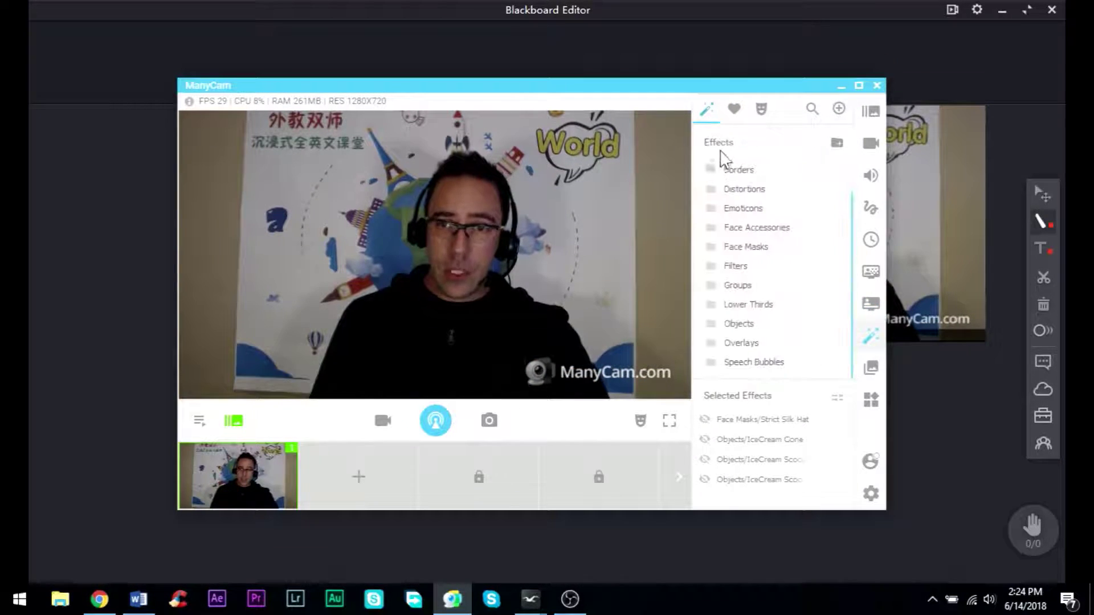
{"action": "left_click", "coordinate": [739, 210]}
{"action": "scroll", "coordinate": [775, 285], "scroll_direction": "down", "scroll_amount": 5}
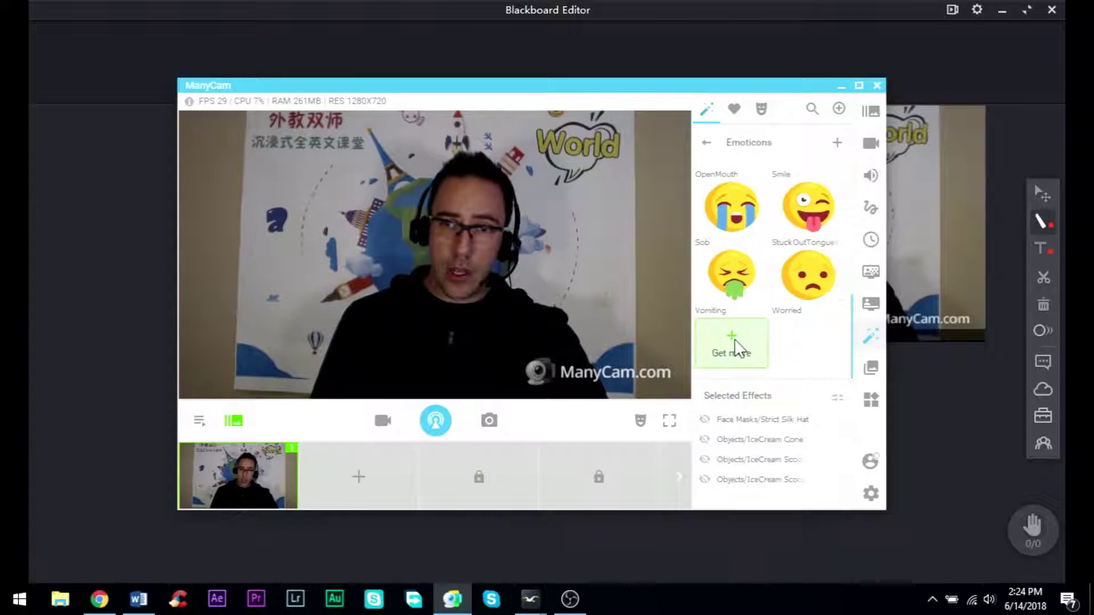
{"action": "left_click", "coordinate": [735, 341]}
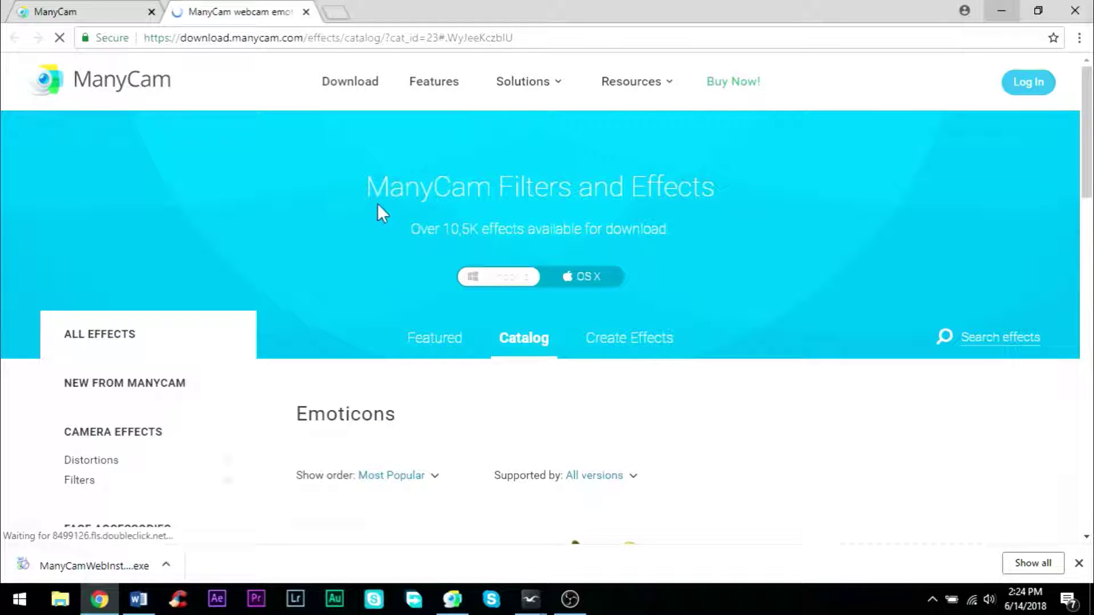
Browse the online Emoticons catalog, download the Greeting effect and open the downloaded Greeting.mcv file in ManyCam
{"action": "scroll", "coordinate": [389, 229], "scroll_direction": "down", "scroll_amount": 2}
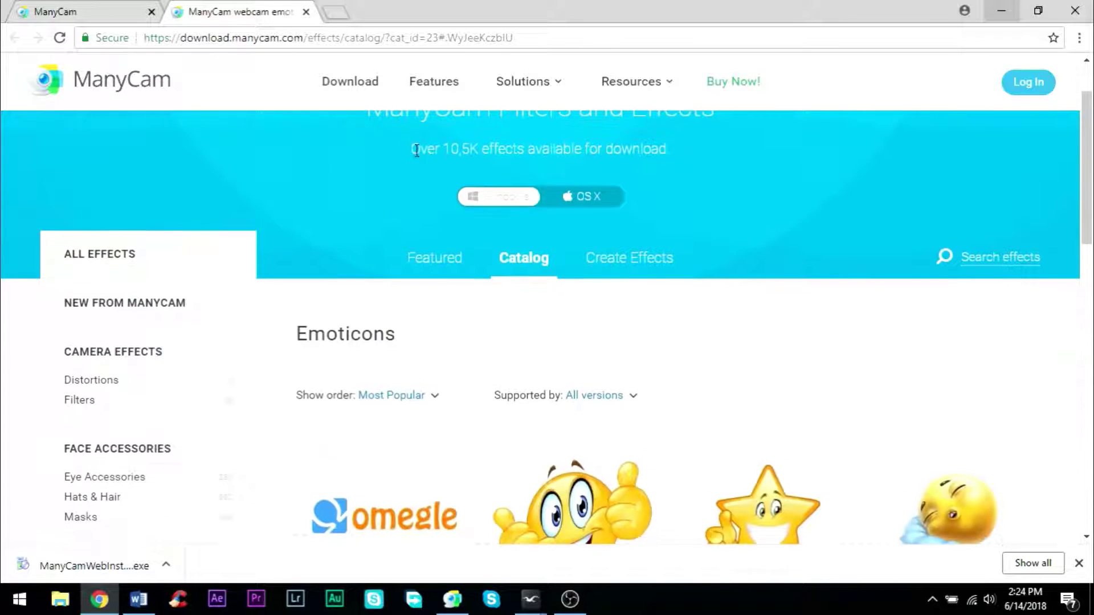
{"action": "scroll", "coordinate": [298, 216], "scroll_direction": "down", "scroll_amount": 3}
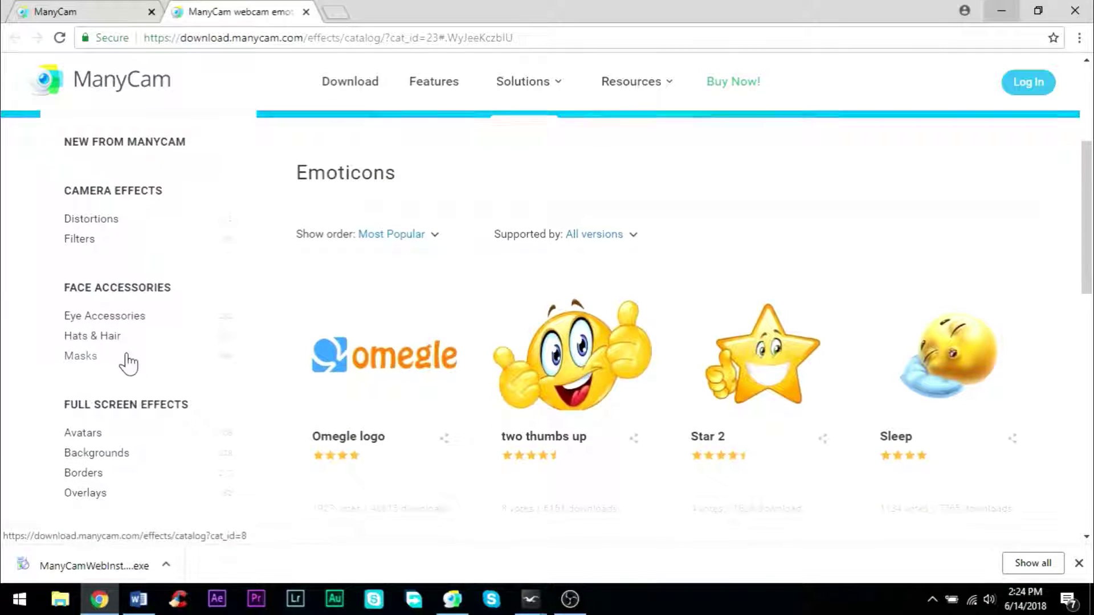
{"action": "scroll", "coordinate": [128, 363], "scroll_direction": "down", "scroll_amount": 2}
{"action": "scroll", "coordinate": [297, 262], "scroll_direction": "down", "scroll_amount": 2}
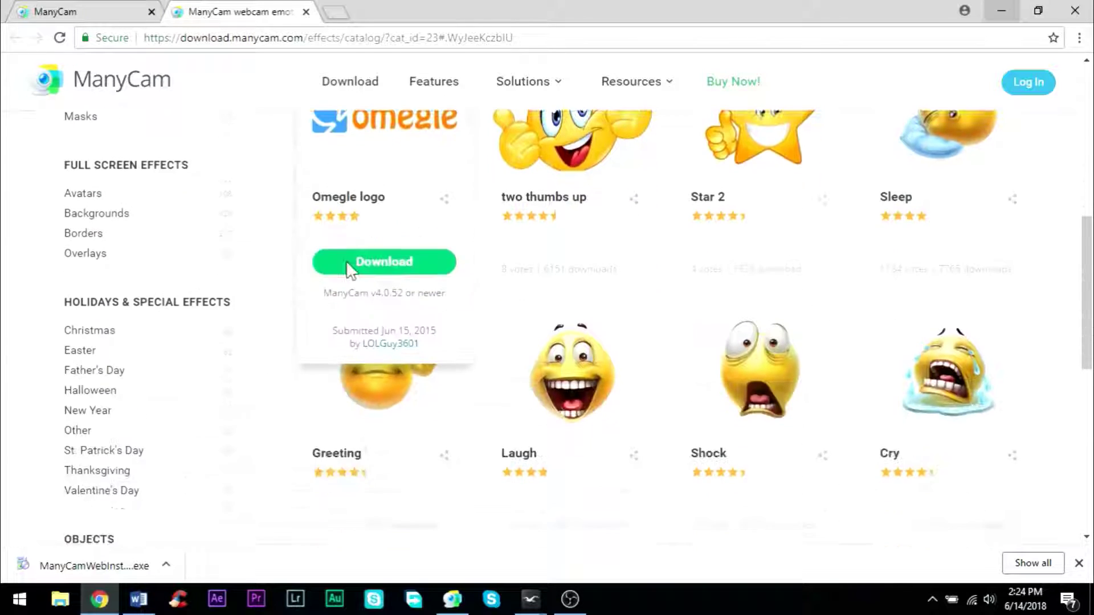
{"action": "scroll", "coordinate": [345, 342], "scroll_direction": "down", "scroll_amount": 1}
{"action": "scroll", "coordinate": [345, 342], "scroll_direction": "down", "scroll_amount": 1}
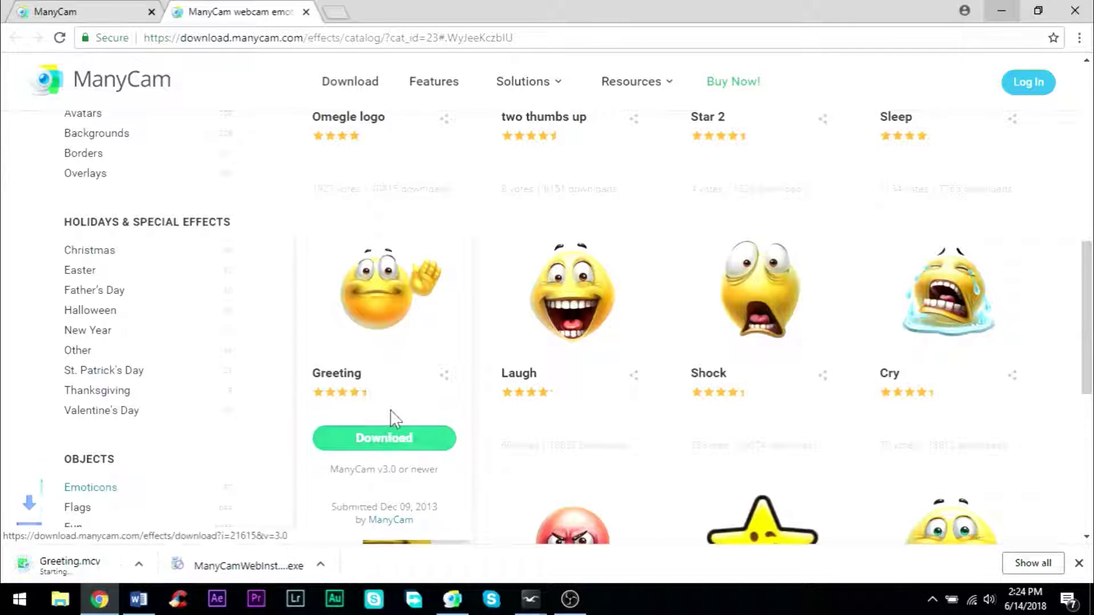
{"action": "left_click", "coordinate": [61, 570]}
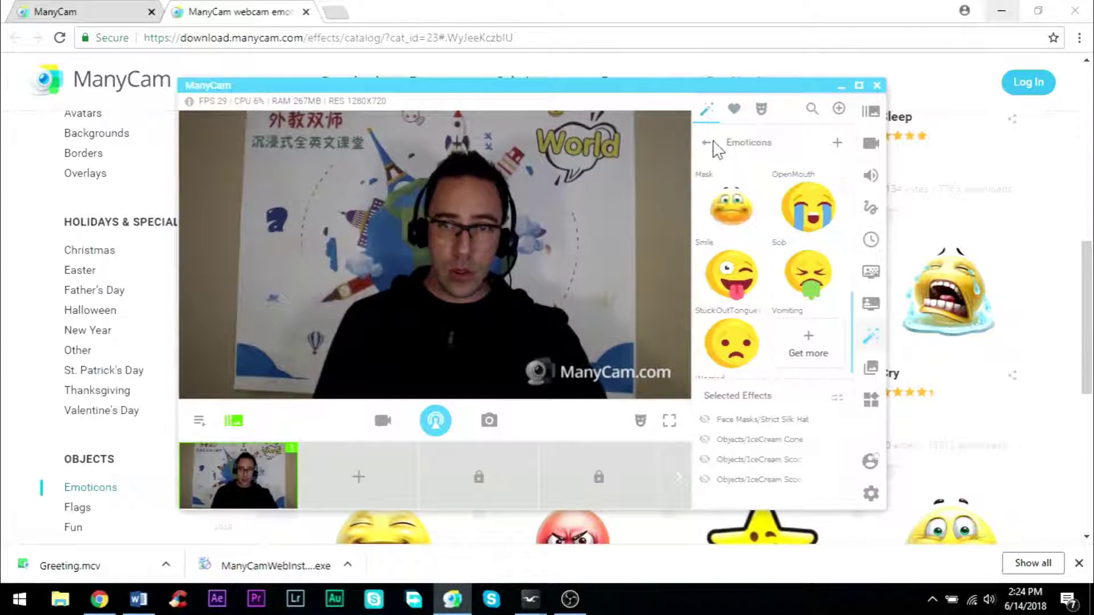
Reopen the Emoticons effects, find the downloaded Greeting emoticon and add it to the webcam picture
{"action": "left_click", "coordinate": [708, 143]}
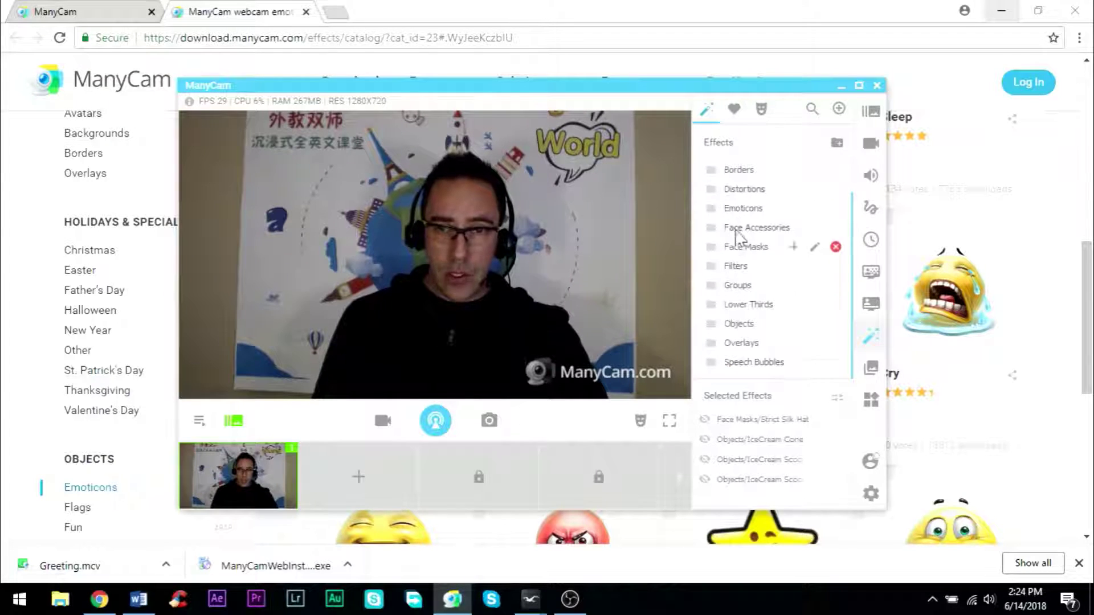
{"action": "left_click", "coordinate": [735, 210]}
{"action": "scroll", "coordinate": [740, 257], "scroll_direction": "down", "scroll_amount": 10}
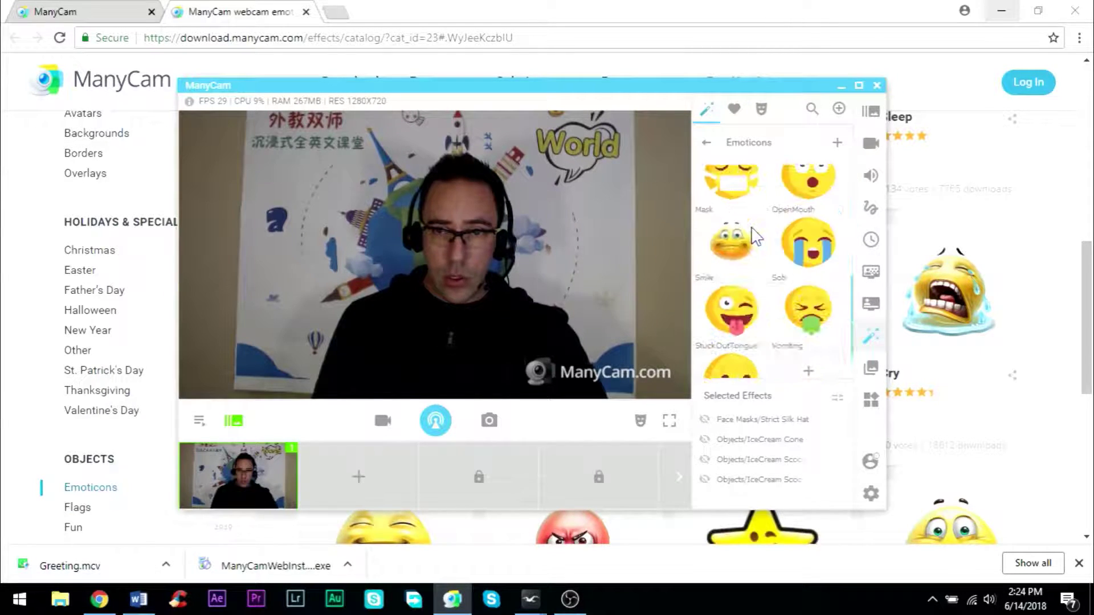
{"action": "scroll", "coordinate": [757, 302], "scroll_direction": "up", "scroll_amount": 2}
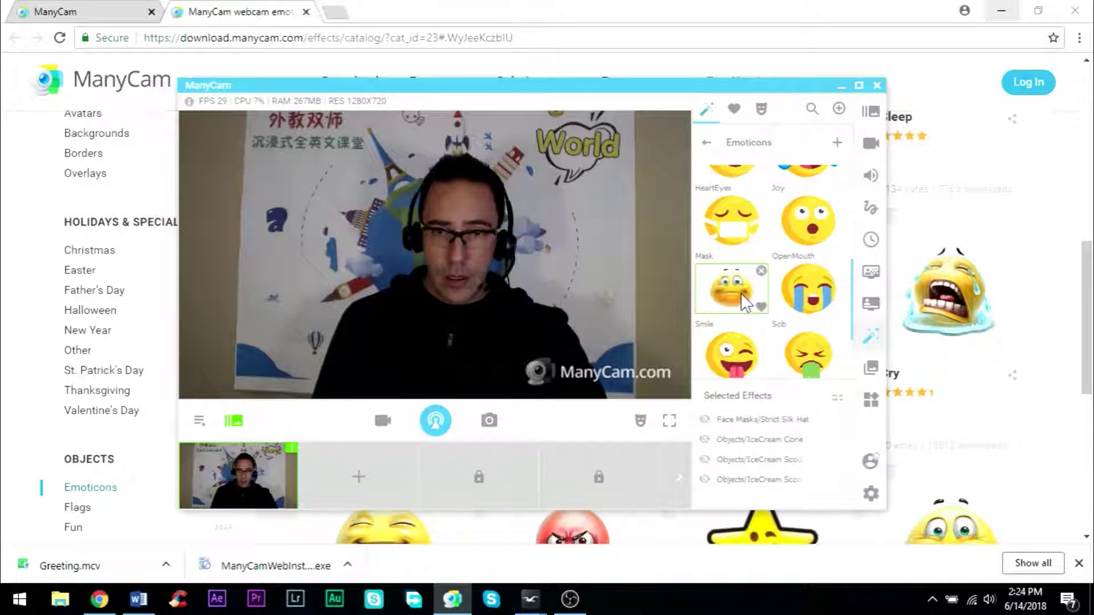
{"action": "scroll", "coordinate": [735, 302], "scroll_direction": "up", "scroll_amount": 4}
{"action": "left_click", "coordinate": [788, 277]}
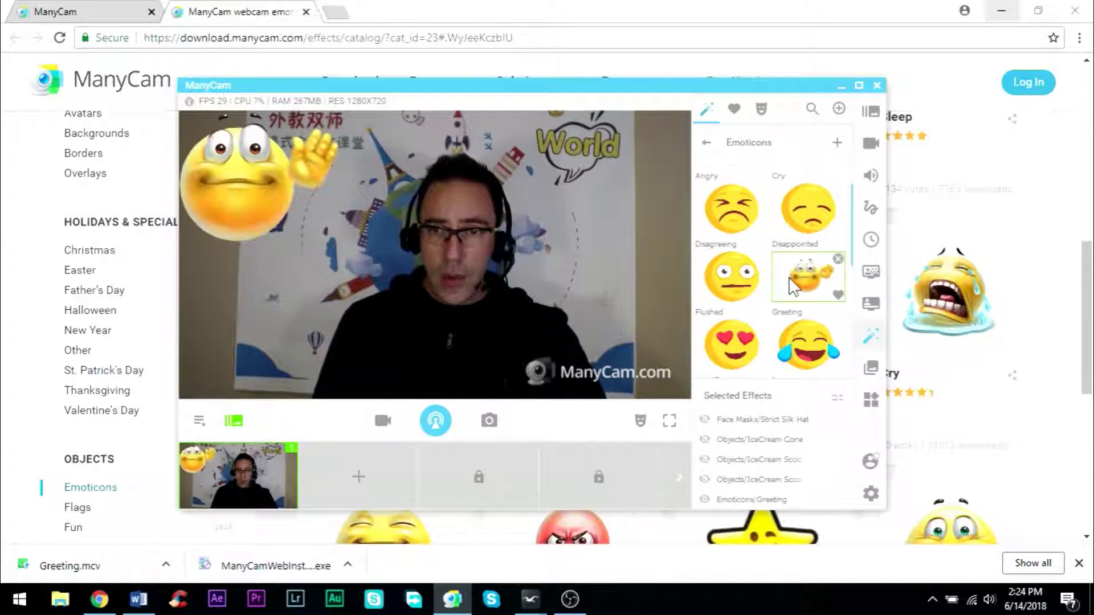
Move the Greeting emoticon down beside the presenter's shoulder and remove it from the webcam picture
{"action": "left_click_drag", "start_coordinate": [290, 196], "coordinate": [252, 327]}
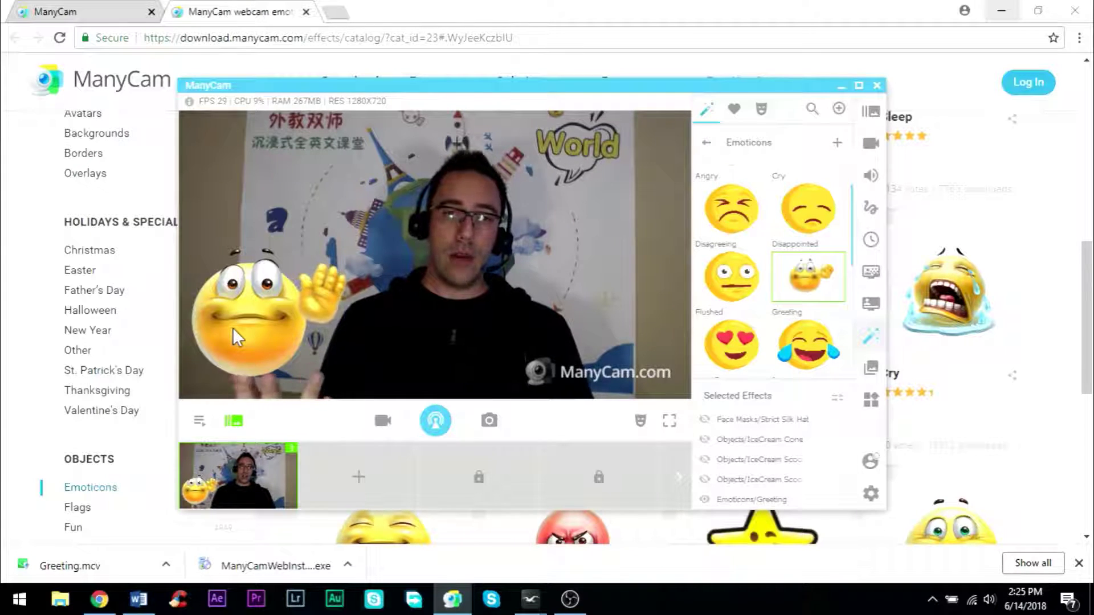
{"action": "left_click", "coordinate": [805, 280]}
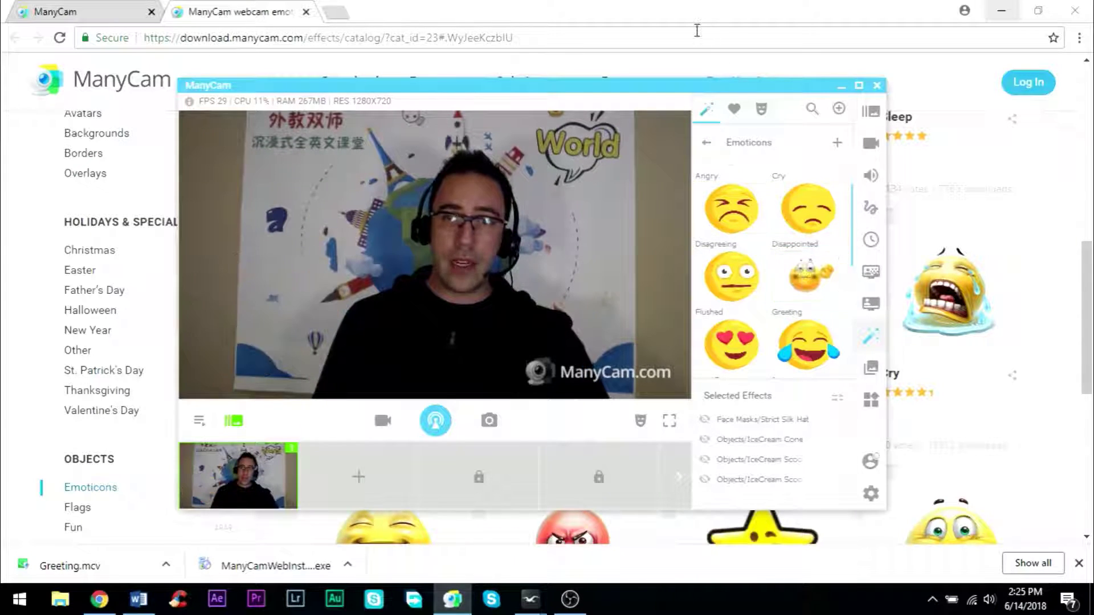
Return to the online effects catalog in Chrome, open the Borders category and download the ABC Border effect
{"action": "left_click", "coordinate": [687, 28]}
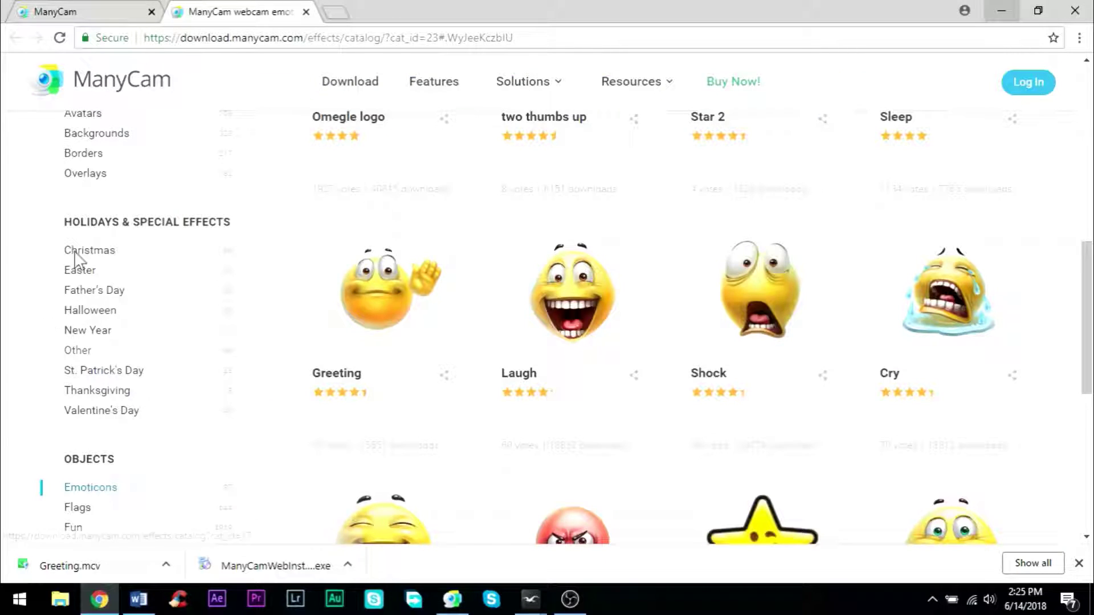
{"action": "scroll", "coordinate": [62, 265], "scroll_direction": "up", "scroll_amount": 1}
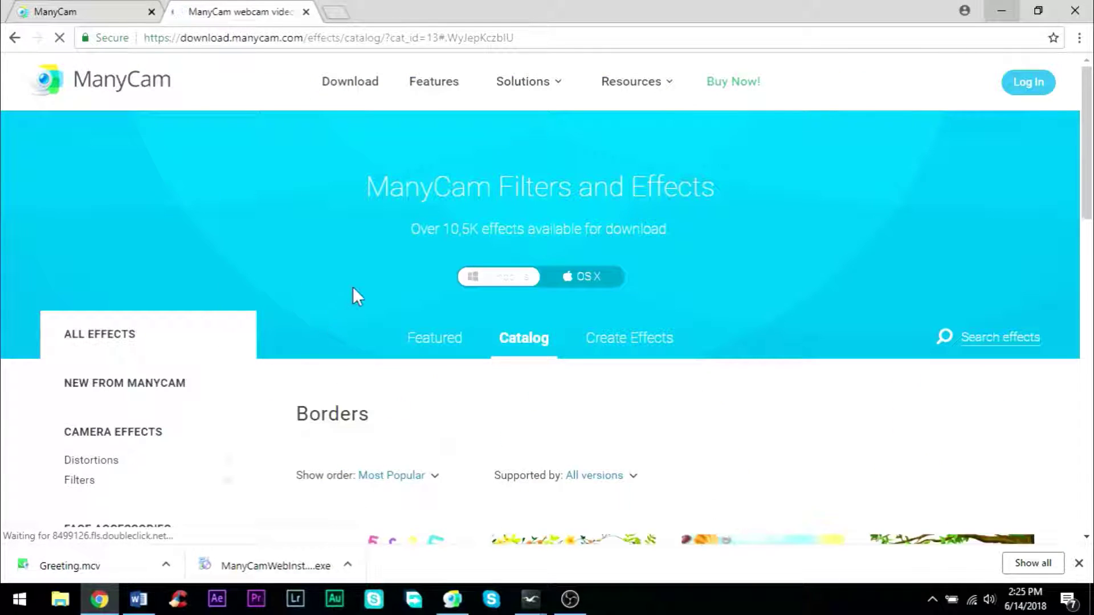
{"action": "scroll", "coordinate": [354, 286], "scroll_direction": "down", "scroll_amount": 7}
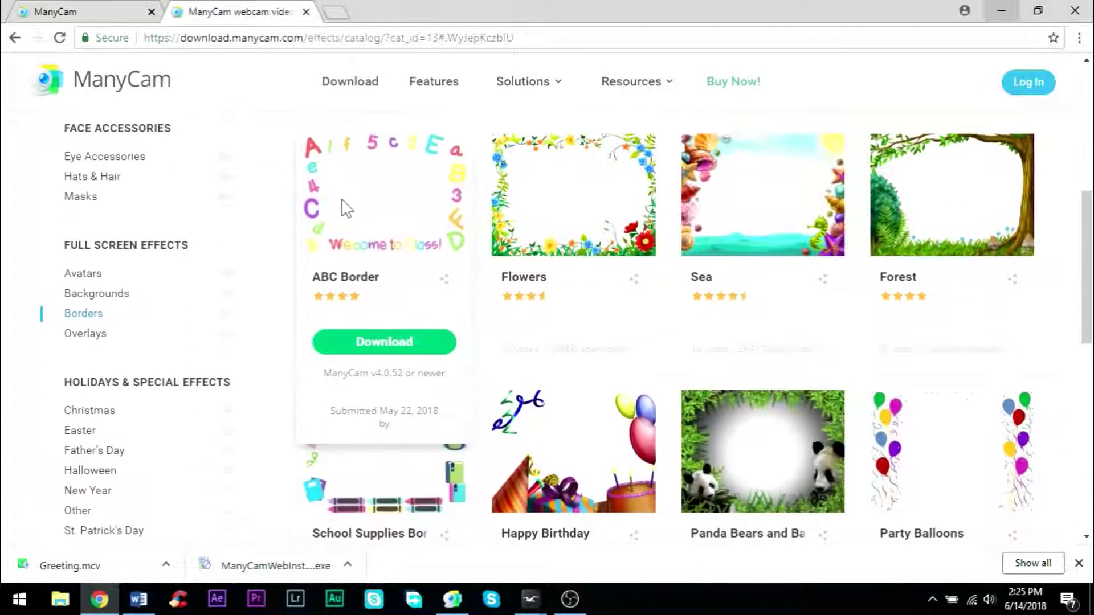
{"action": "left_click", "coordinate": [317, 335]}
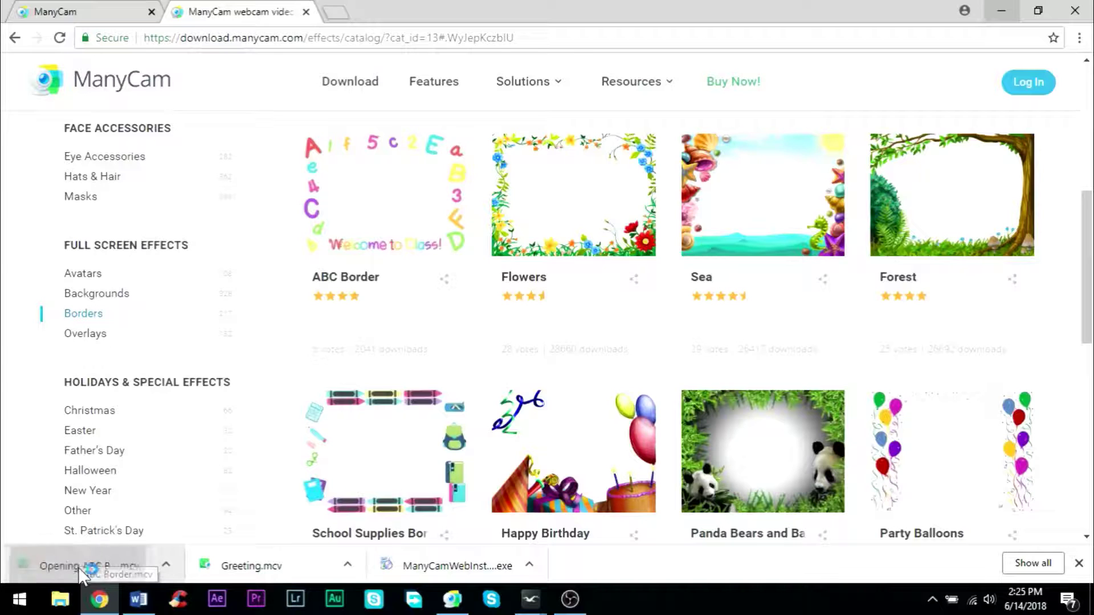
Open the downloaded ABC Border.mcv file in ManyCam and add ABC Border from the Objects effects to the webcam picture
{"action": "left_click_drag", "start_coordinate": [82, 575], "coordinate": [205, 454]}
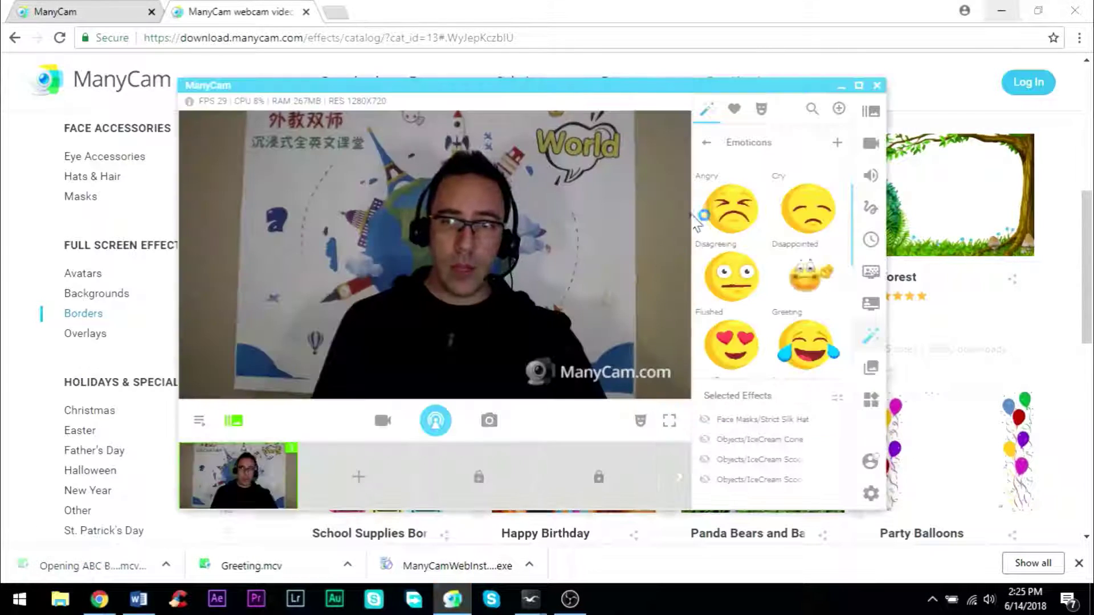
{"action": "left_click", "coordinate": [707, 145]}
{"action": "left_click", "coordinate": [741, 323]}
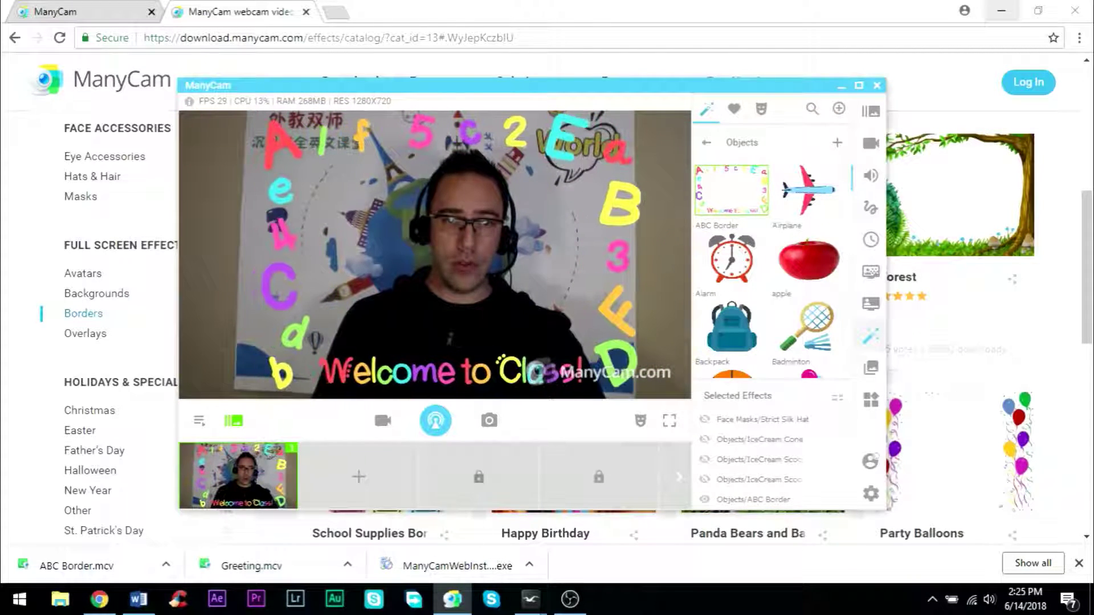
Check the ABC Border in the ClassIn classroom and shift the border slightly to the left in ManyCam
{"action": "mouse_move", "coordinate": [530, 600]}
{"action": "left_click", "coordinate": [617, 493]}
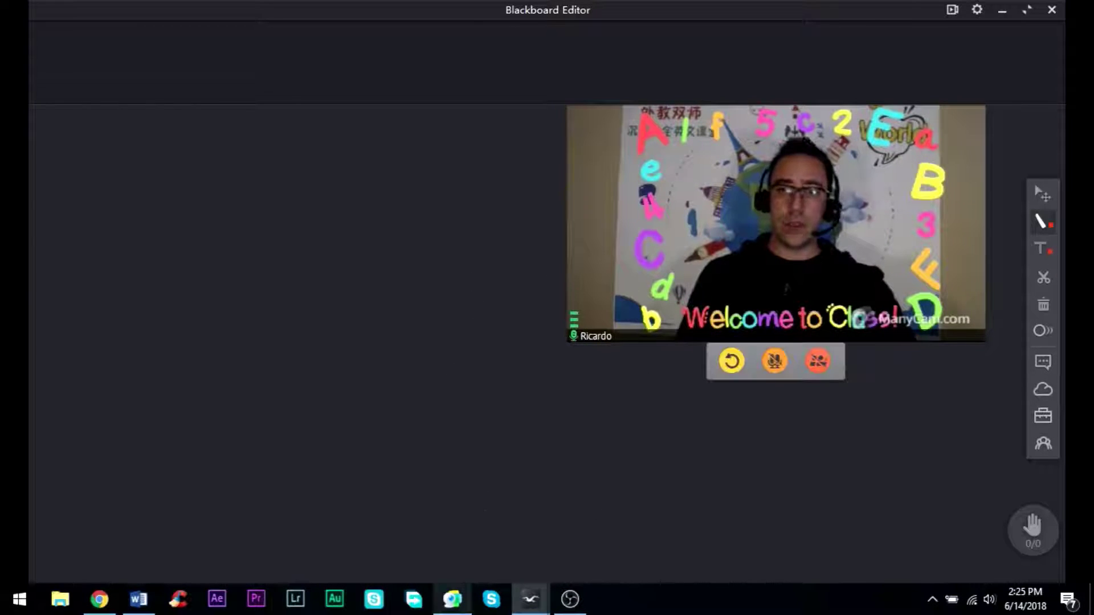
{"action": "left_click", "coordinate": [465, 610]}
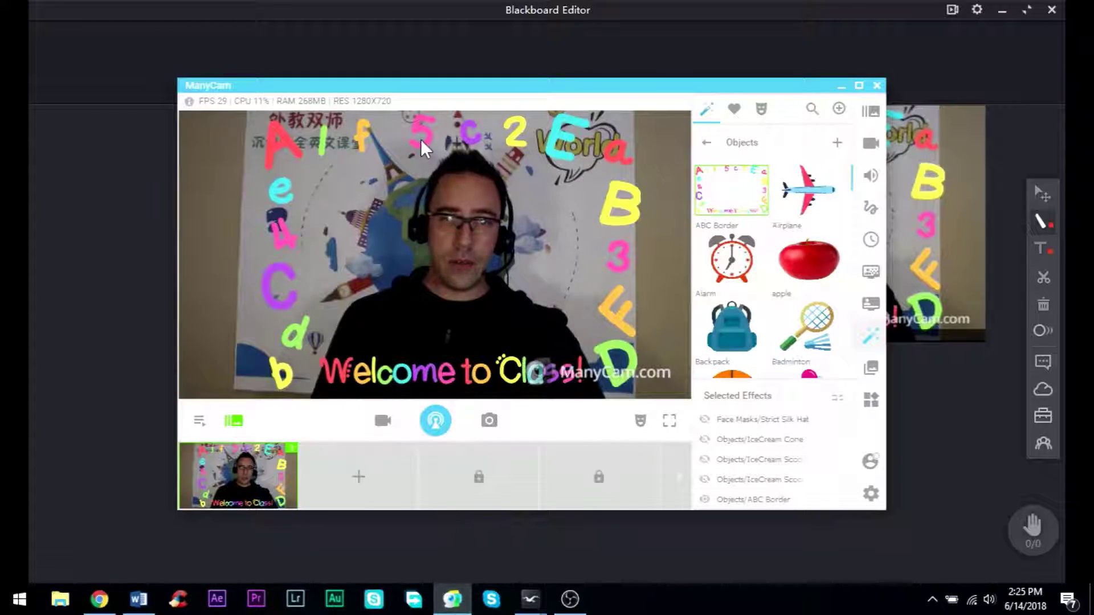
{"action": "left_click", "coordinate": [840, 87]}
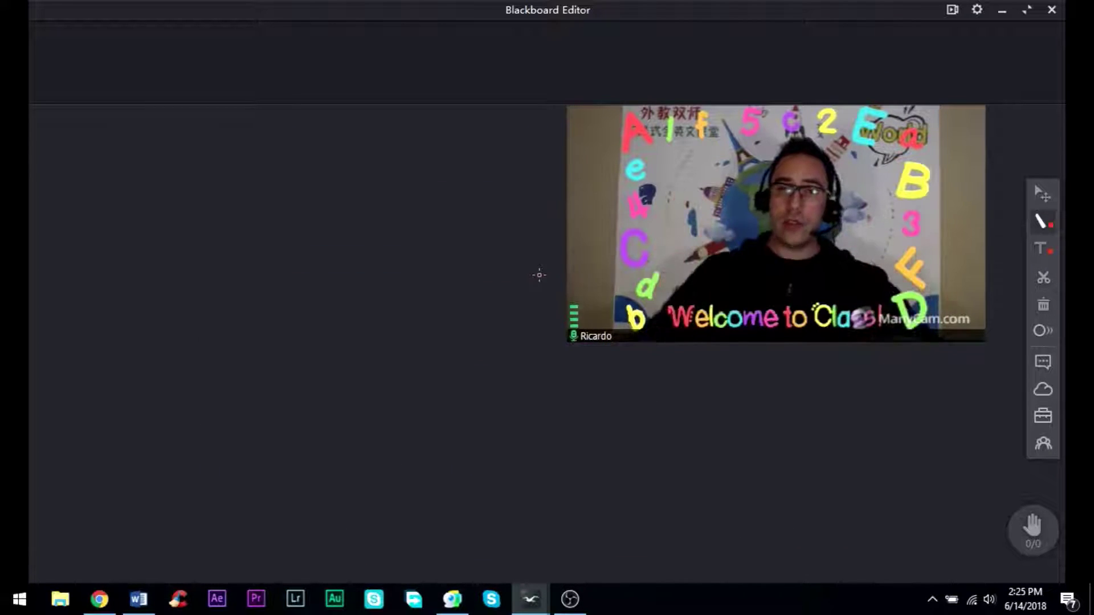
Return to ManyCam and hide the ABC Border in the selected effects
{"action": "left_click", "coordinate": [447, 604]}
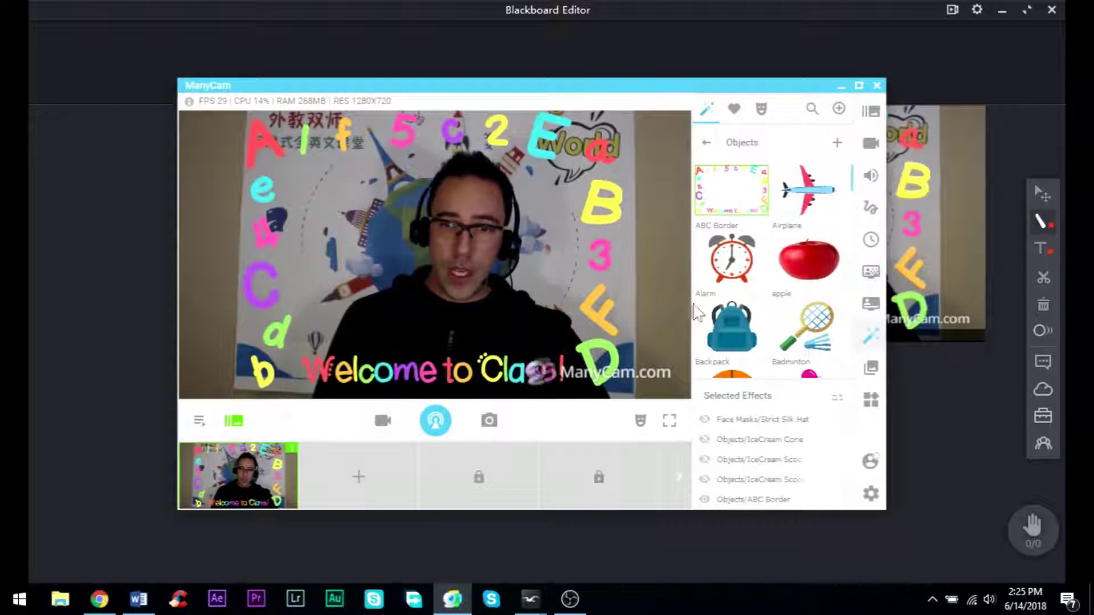
{"action": "left_click", "coordinate": [704, 499]}
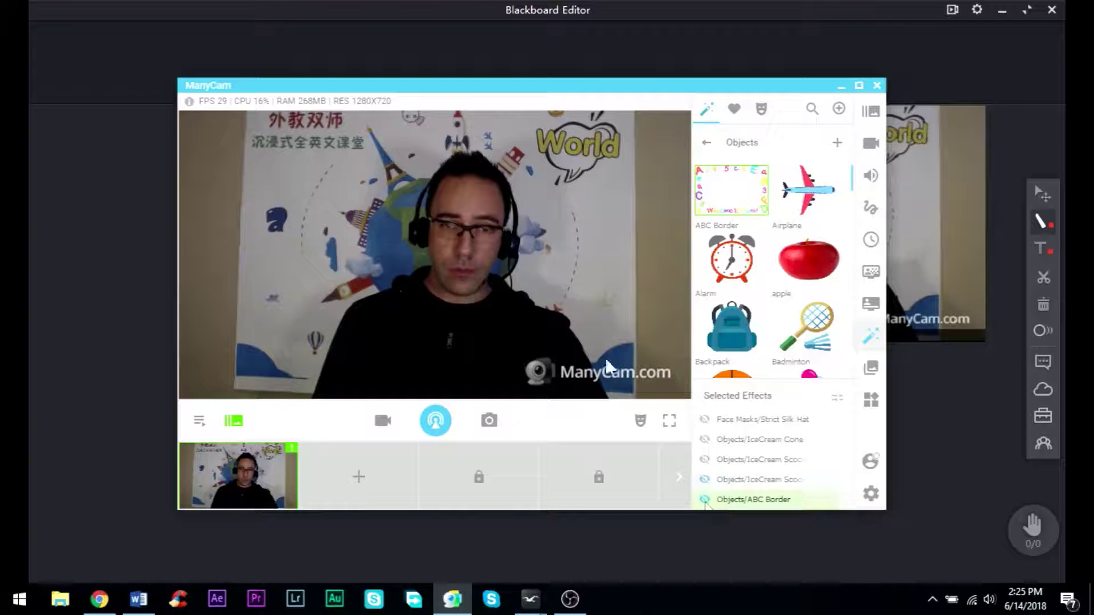
Minimize the ManyCam, ClassIn classroom, Chrome and OBS windows to clear the desktop
{"action": "left_click", "coordinate": [833, 88]}
{"action": "left_click", "coordinate": [1002, 10]}
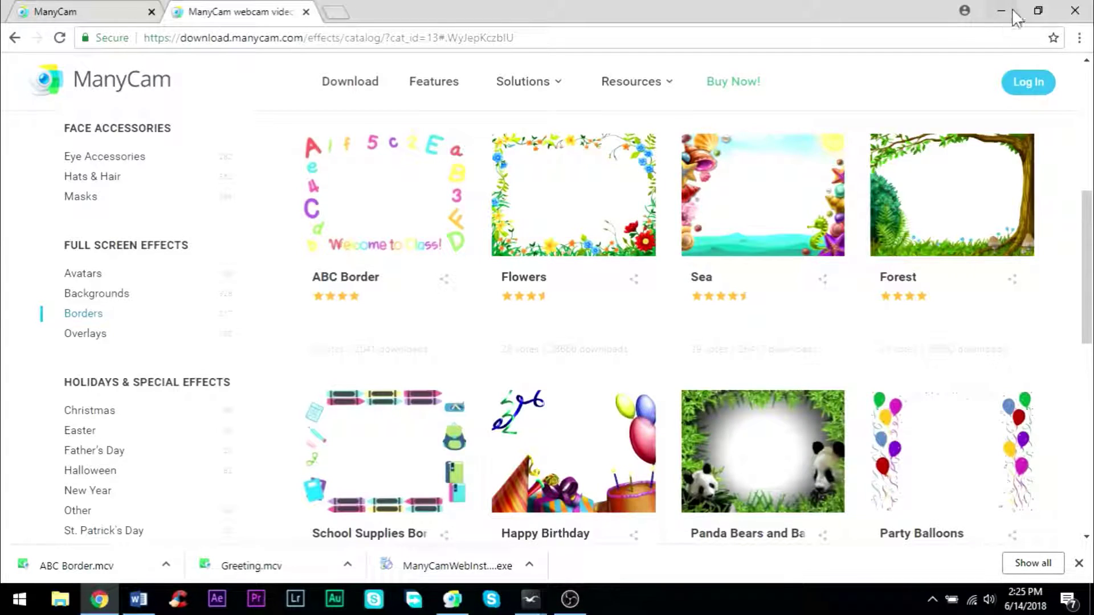
{"action": "left_click", "coordinate": [1010, 12]}
{"action": "left_click", "coordinate": [579, 608]}
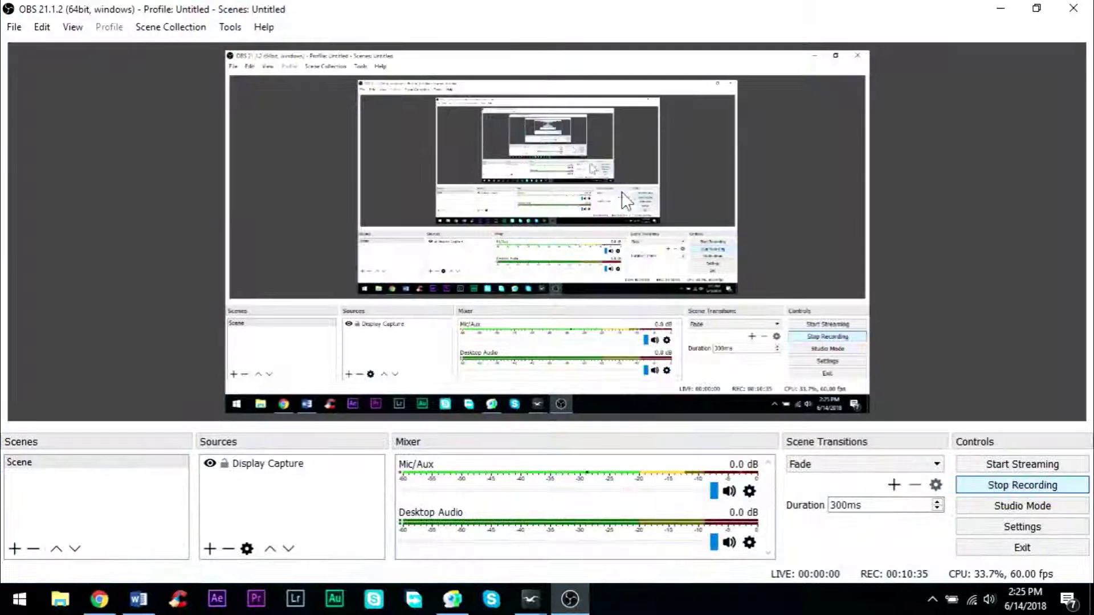
{"action": "left_click", "coordinate": [1001, 9]}
Reopen ManyCam from the desktop, maximize its window and browse the Objects effects
{"action": "mouse_move", "coordinate": [530, 597]}
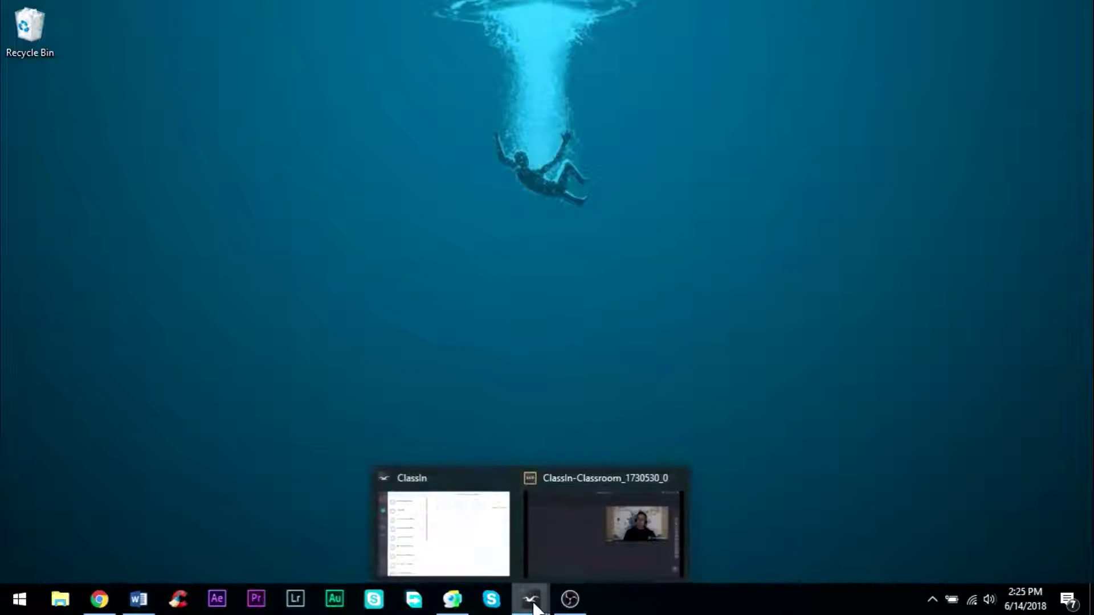
{"action": "left_click", "coordinate": [452, 600]}
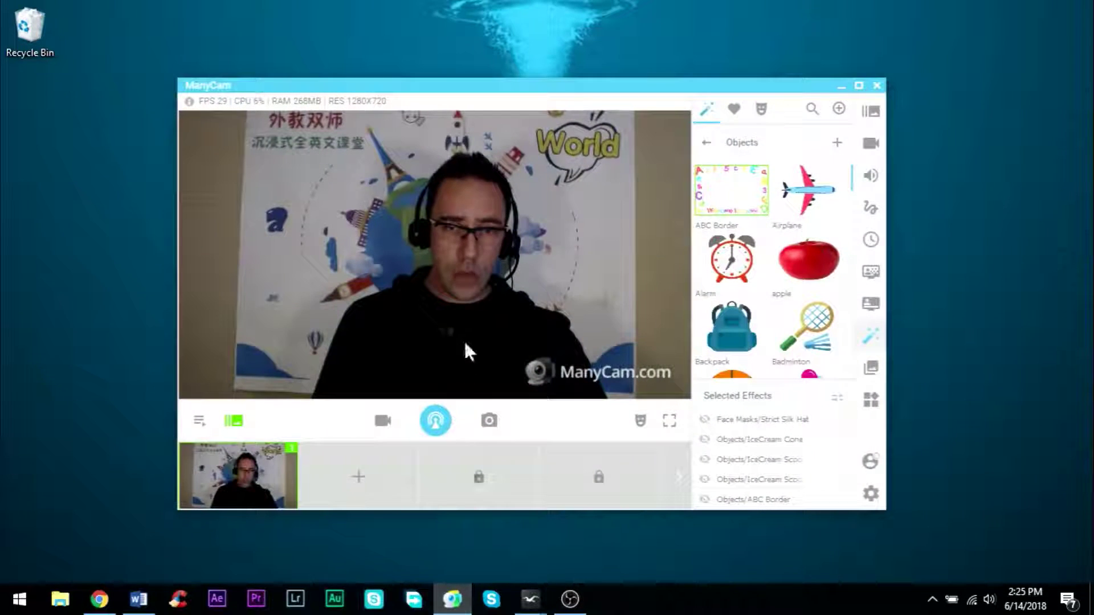
{"action": "left_click", "coordinate": [859, 87]}
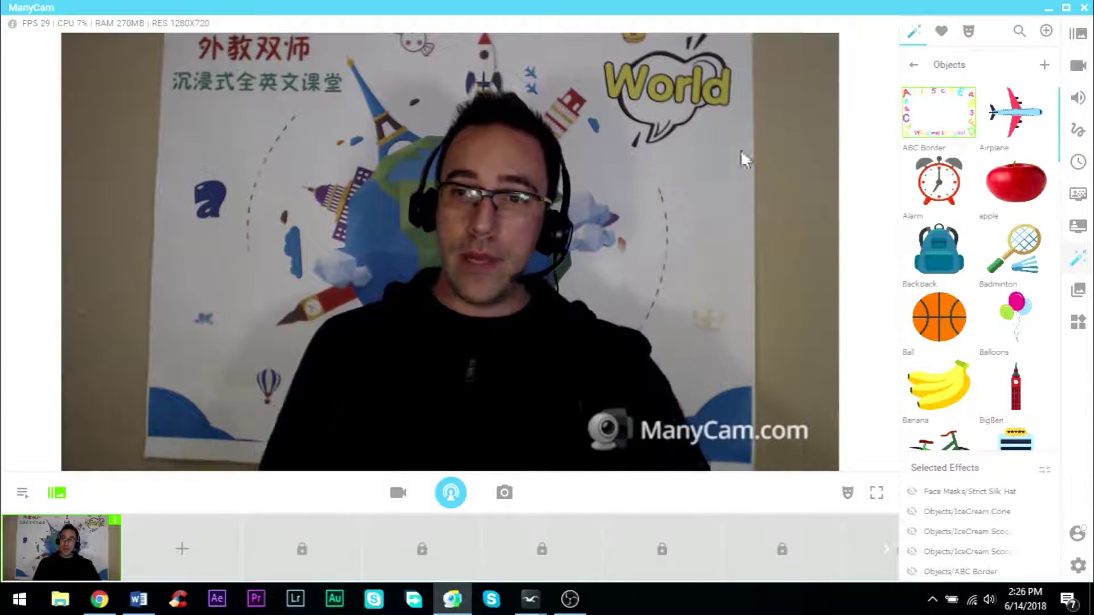
{"action": "scroll", "coordinate": [951, 273], "scroll_direction": "down", "scroll_amount": 4}
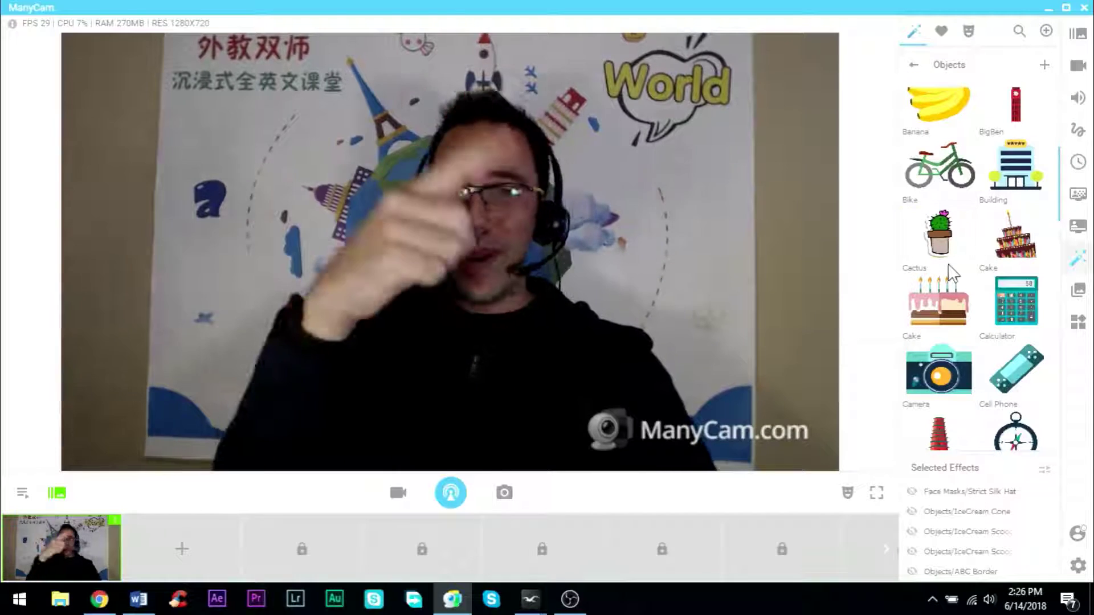
{"action": "scroll", "coordinate": [951, 273], "scroll_direction": "down", "scroll_amount": 3}
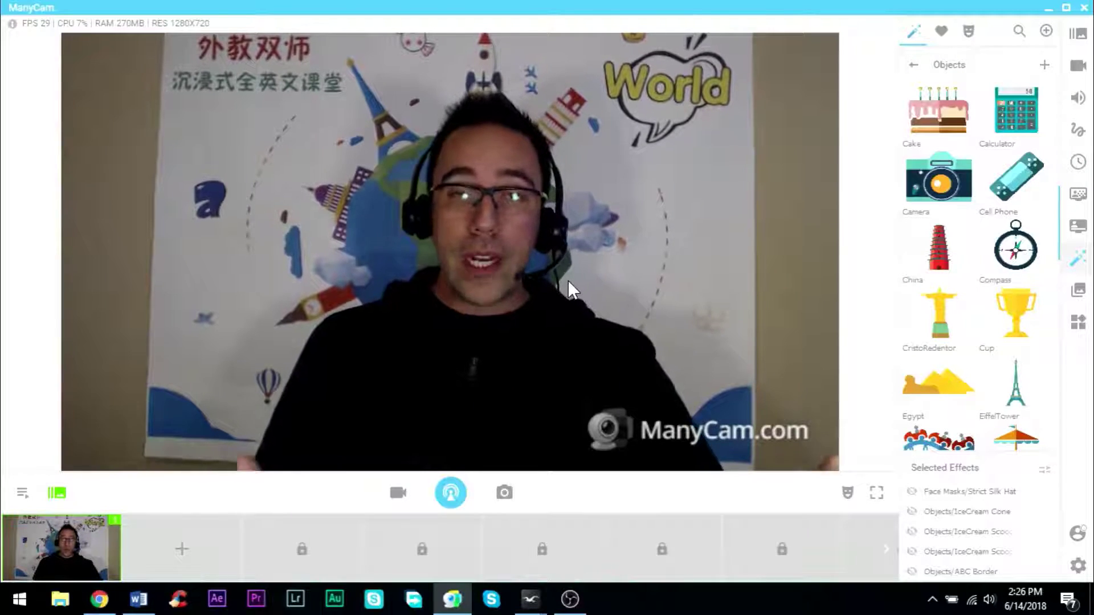